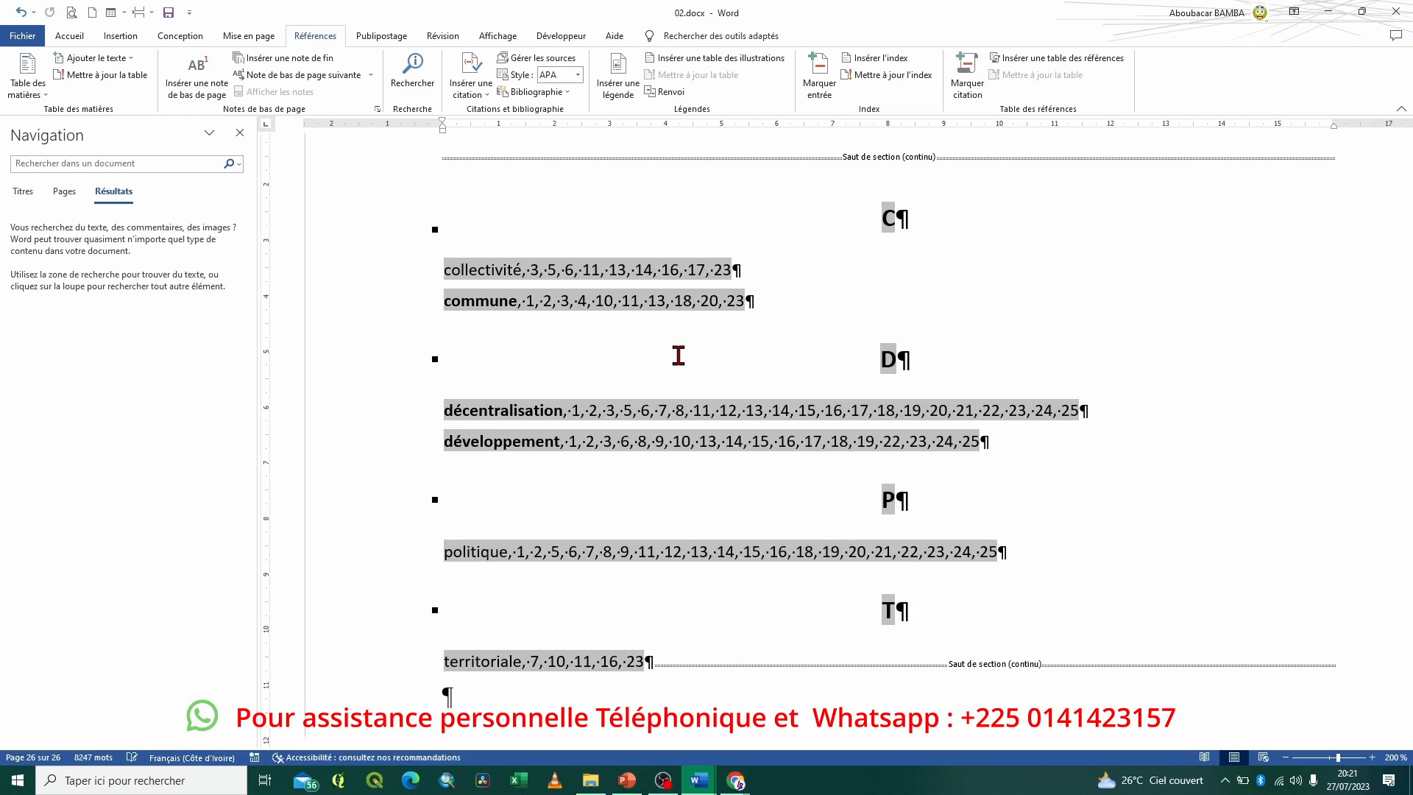
Set up a find and replace with ^d as the search text and an empty replacement
key("ctrl+h")
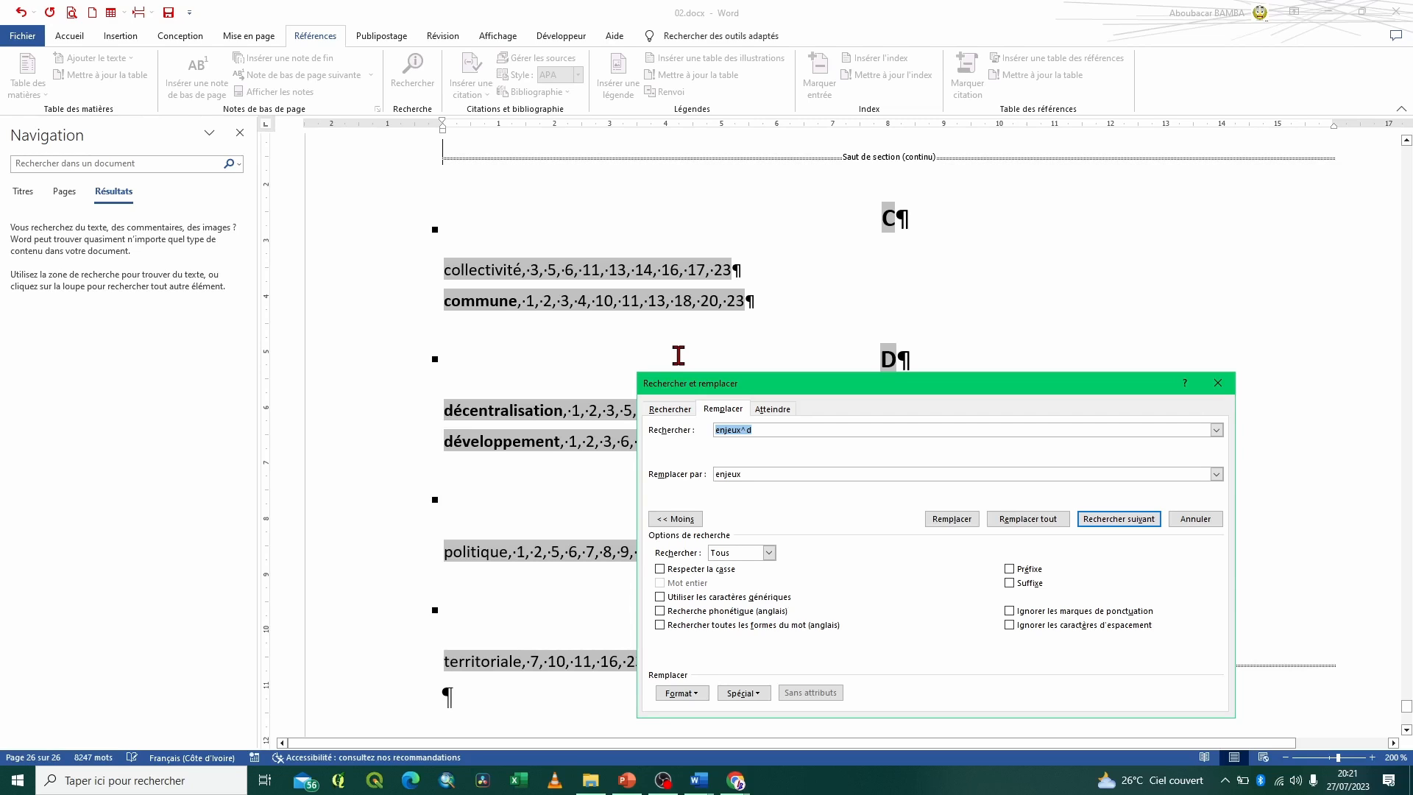
left_click(764, 432)
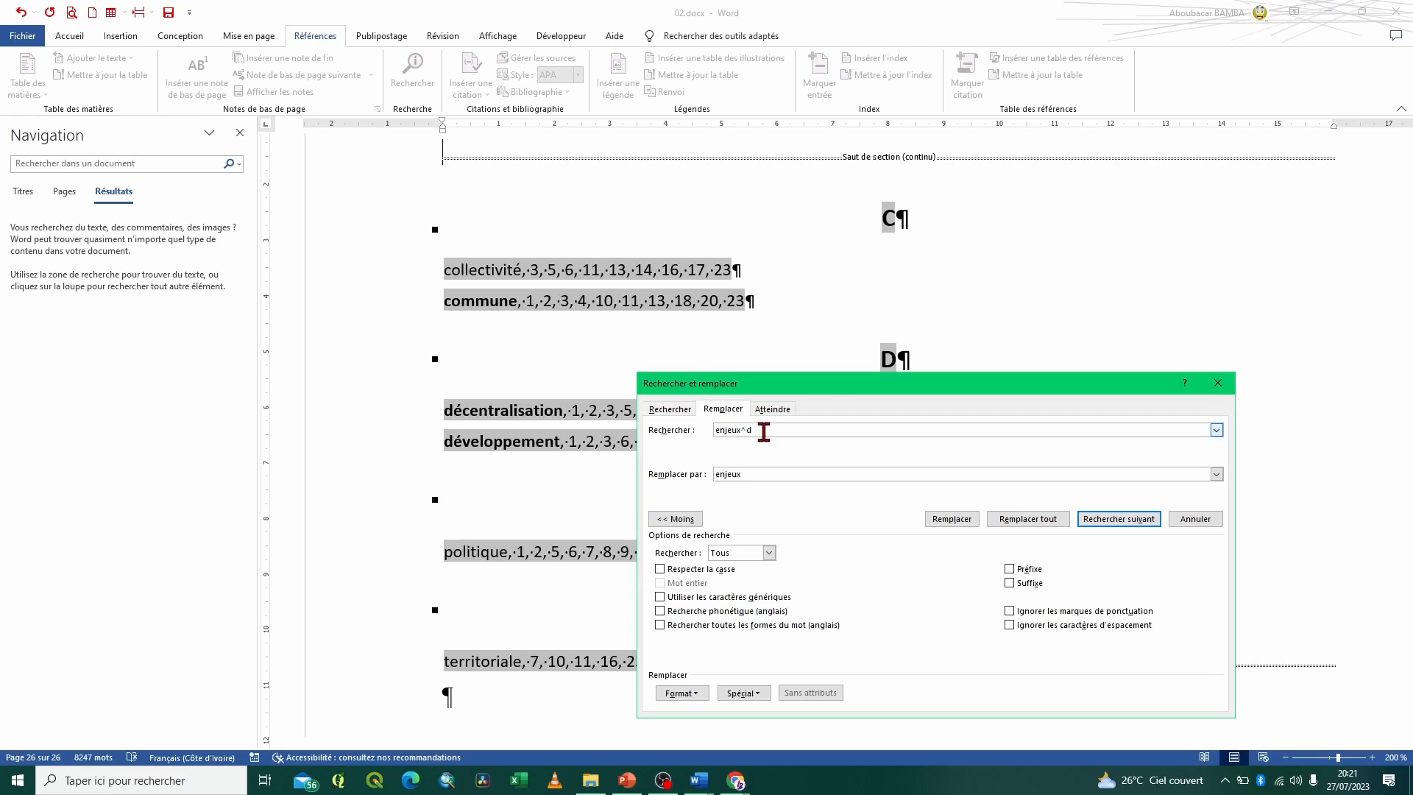
key("BackSpace")
key("BackSpace")
key("BackSpace")
key("BackSpace")
key("BackSpace")
key("BackSpace")
double_click(730, 433)
left_click(731, 433)
key("Tab")
key("BackSpace")
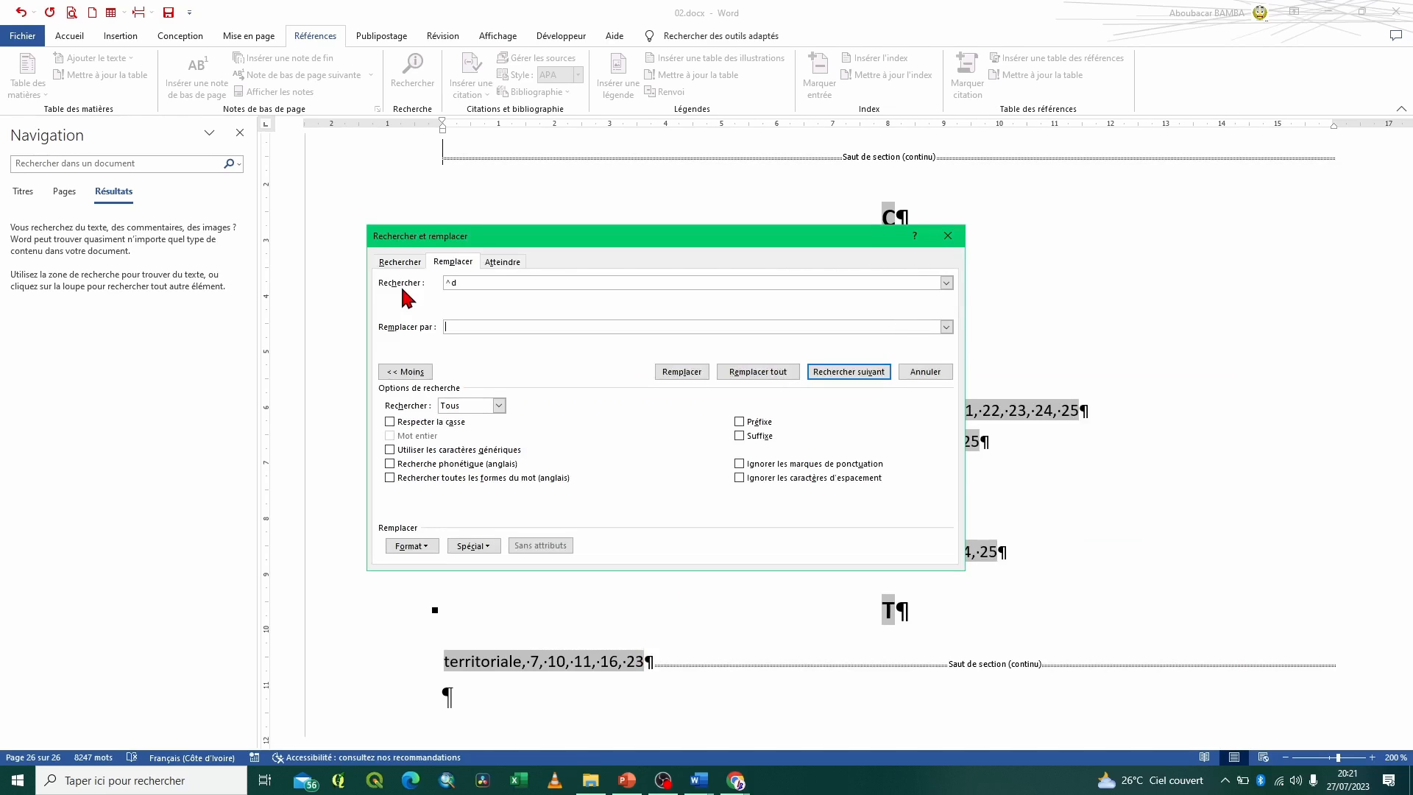
Remove every field code matching ^d from the document by replacing all occurrences with nothing
left_click(453, 284)
left_click_drag(453, 284, 444, 282)
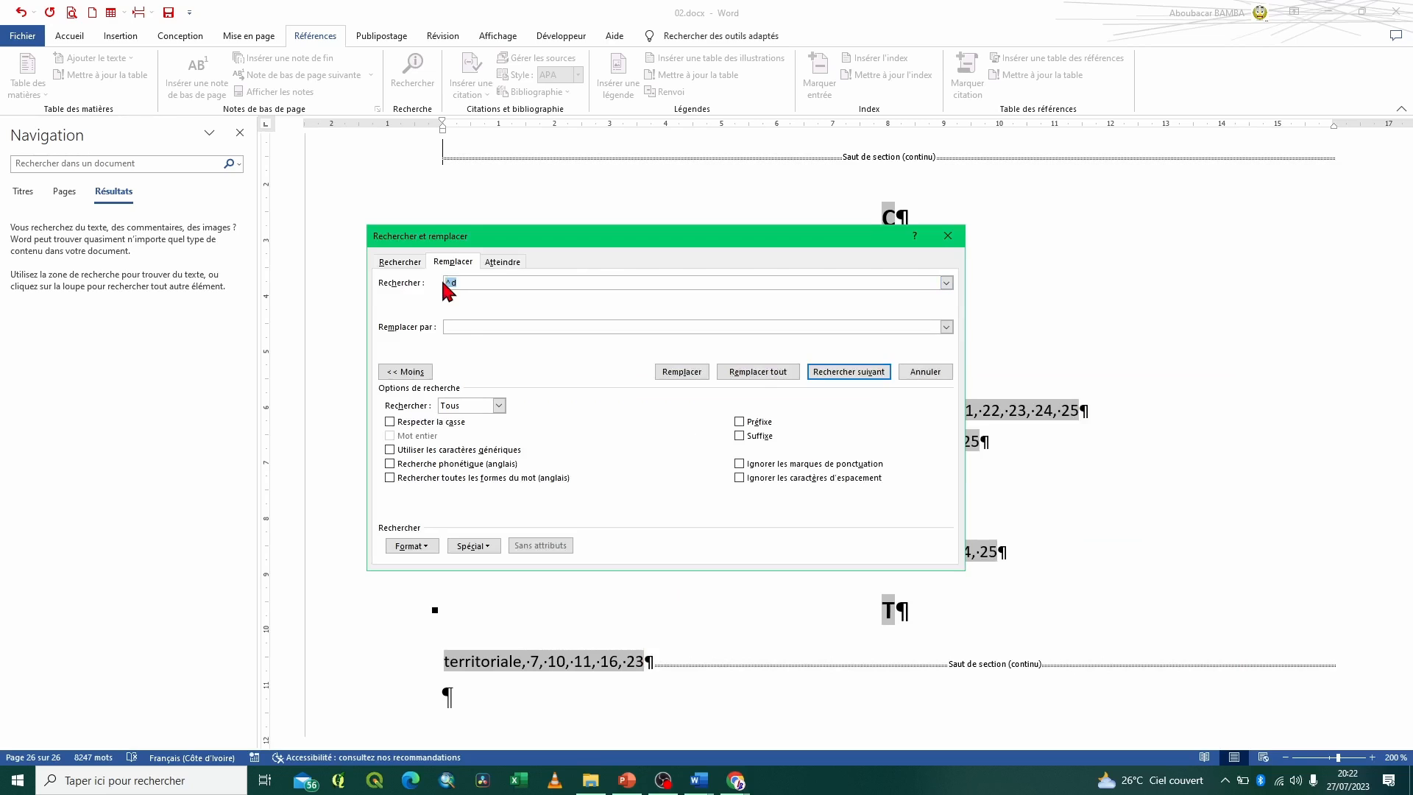
left_click(489, 280)
left_click(474, 545)
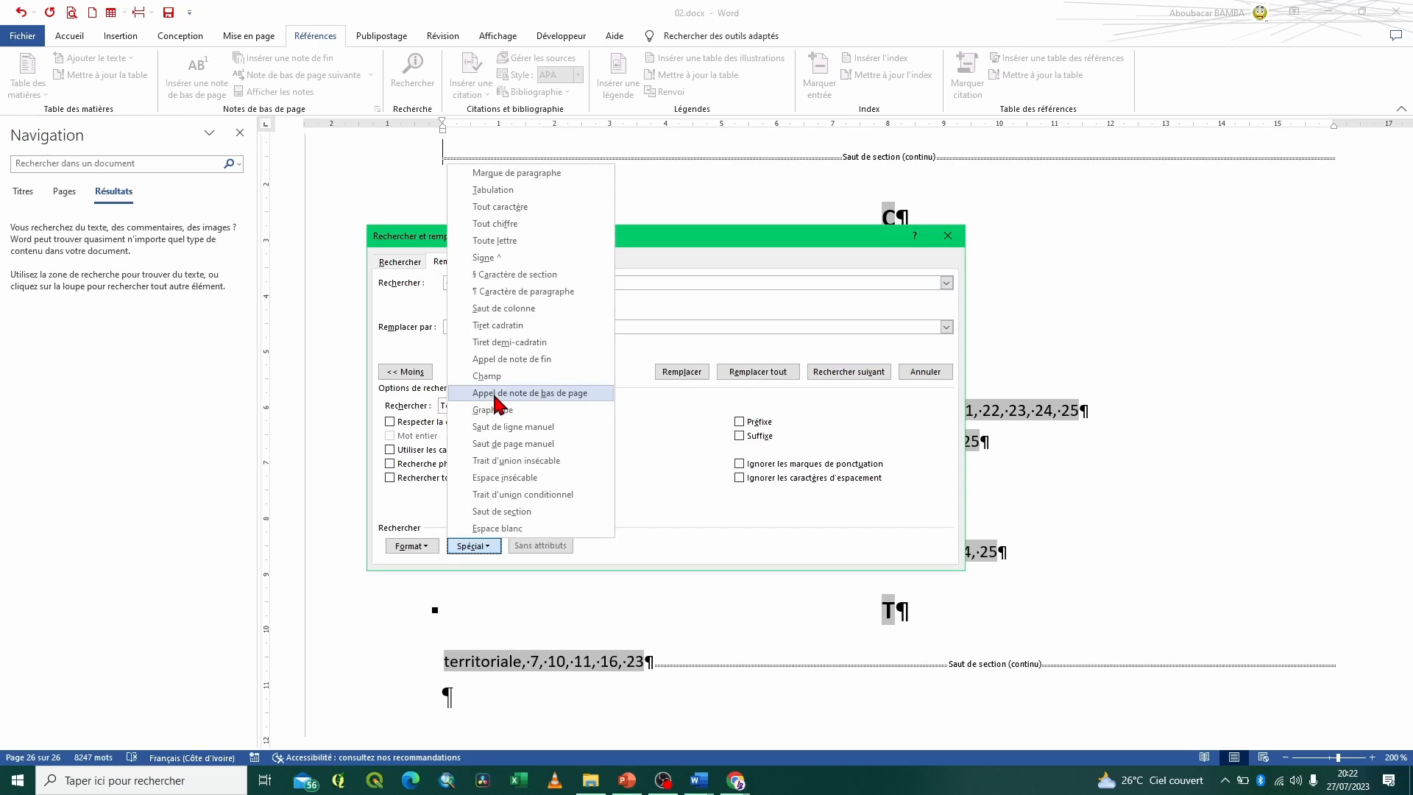
left_click(495, 398)
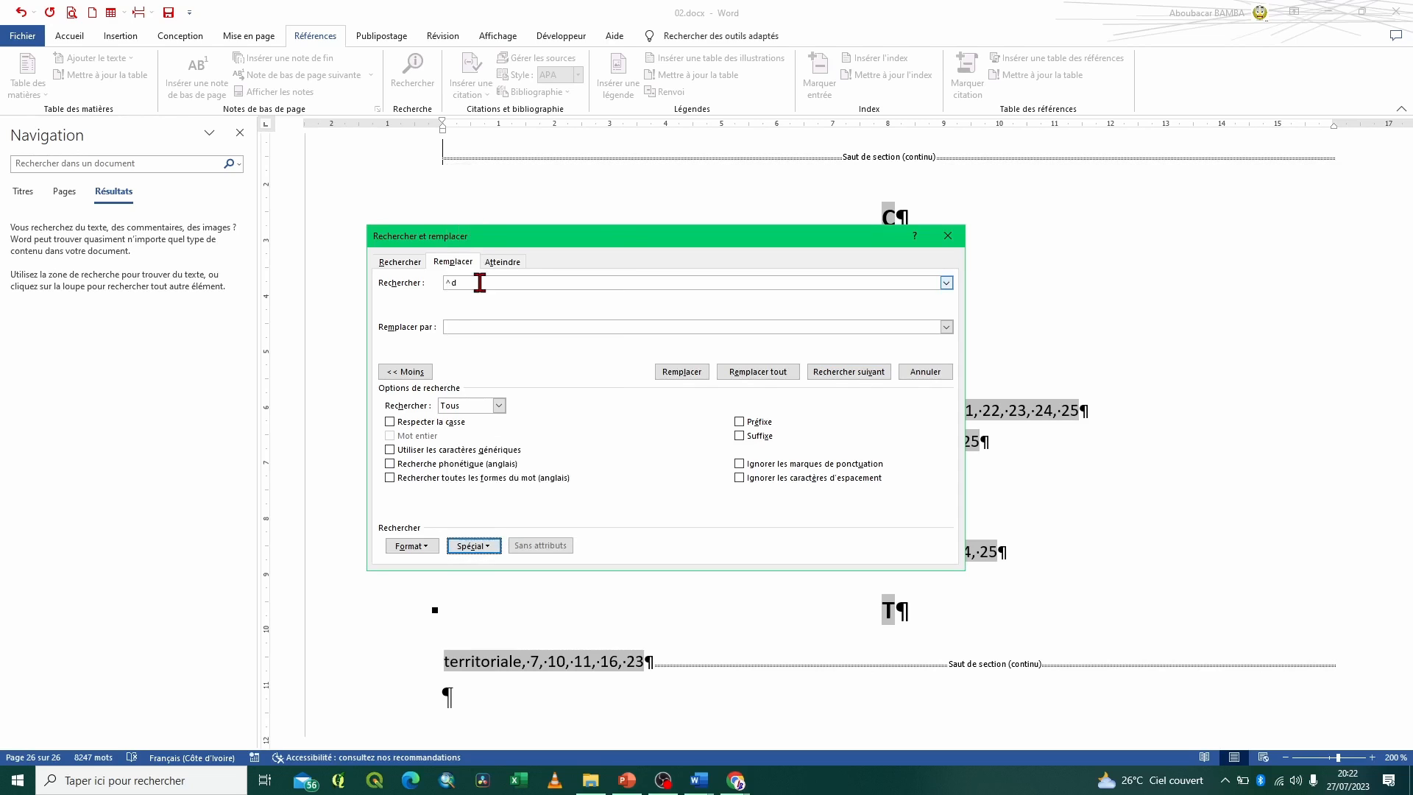
left_click(458, 330)
left_click(458, 330)
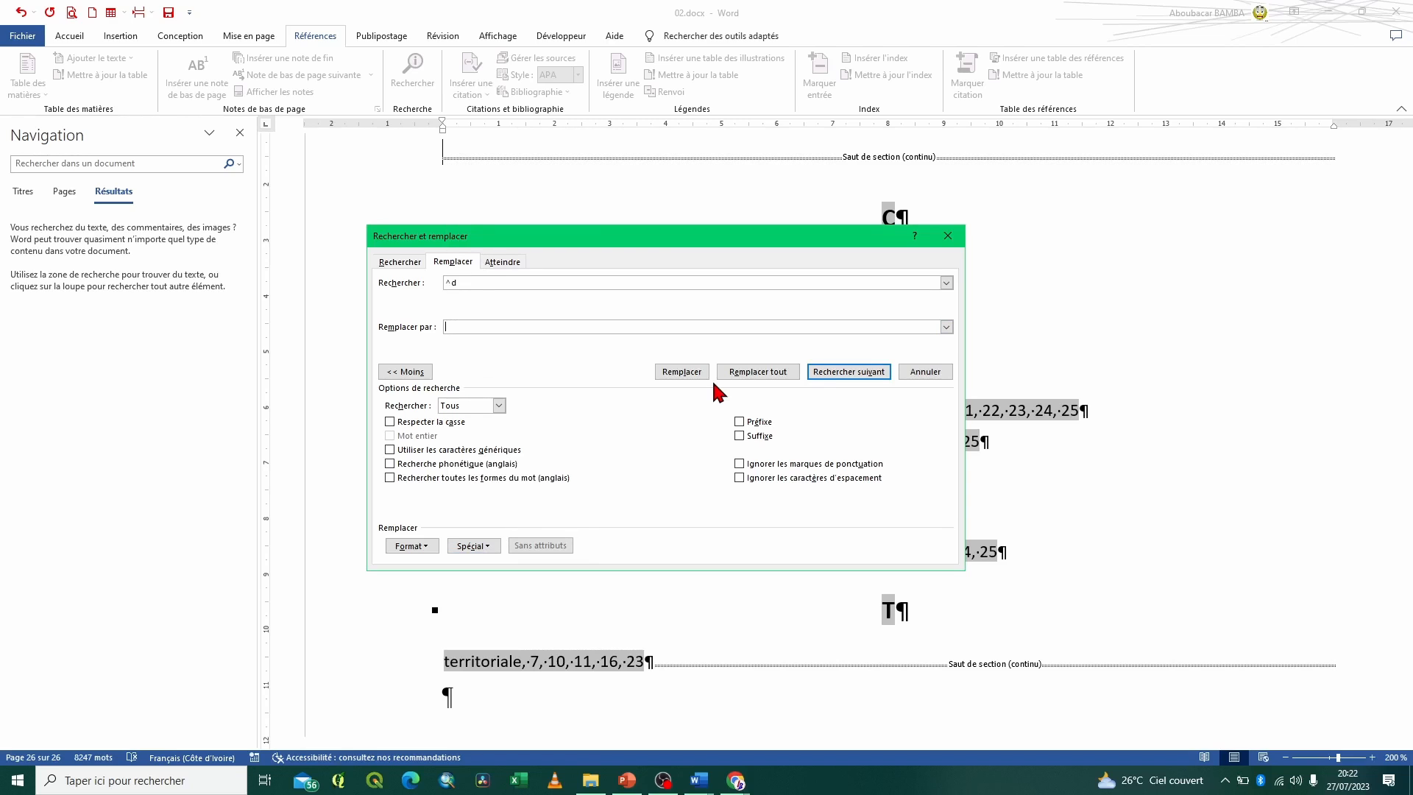
left_click(768, 373)
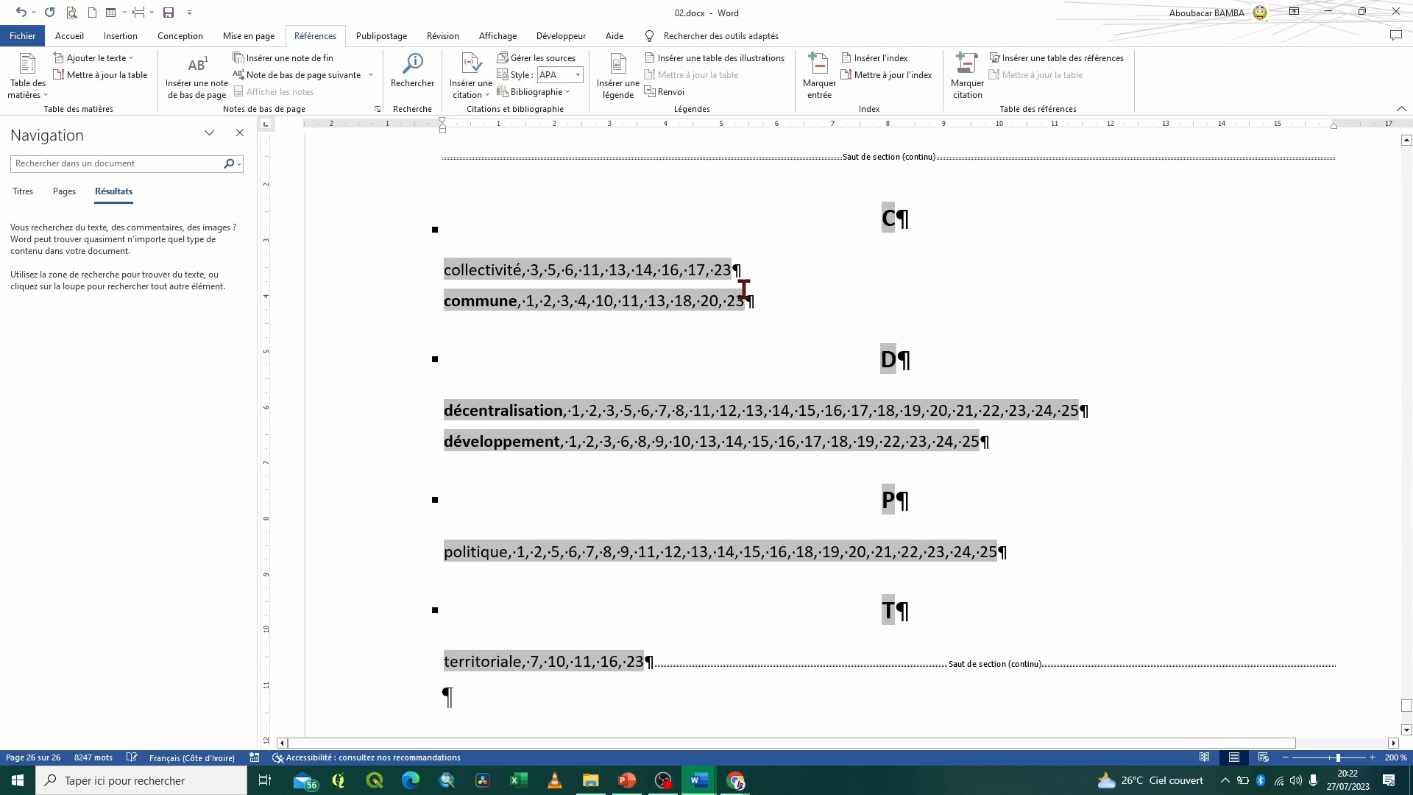
Update the index field, and review the ^d search text in the replace settings without running another replacement
right_click(648, 409)
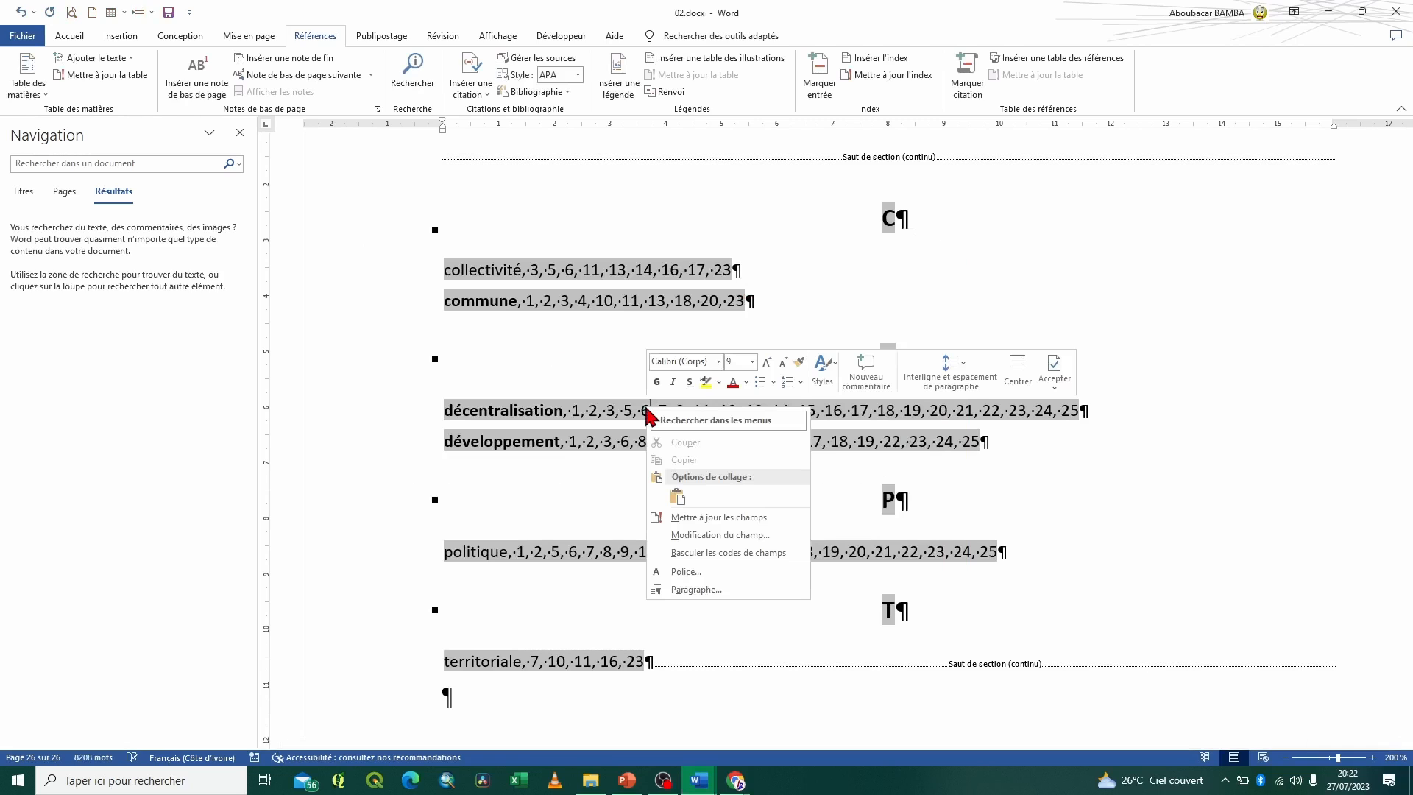
left_click(718, 519)
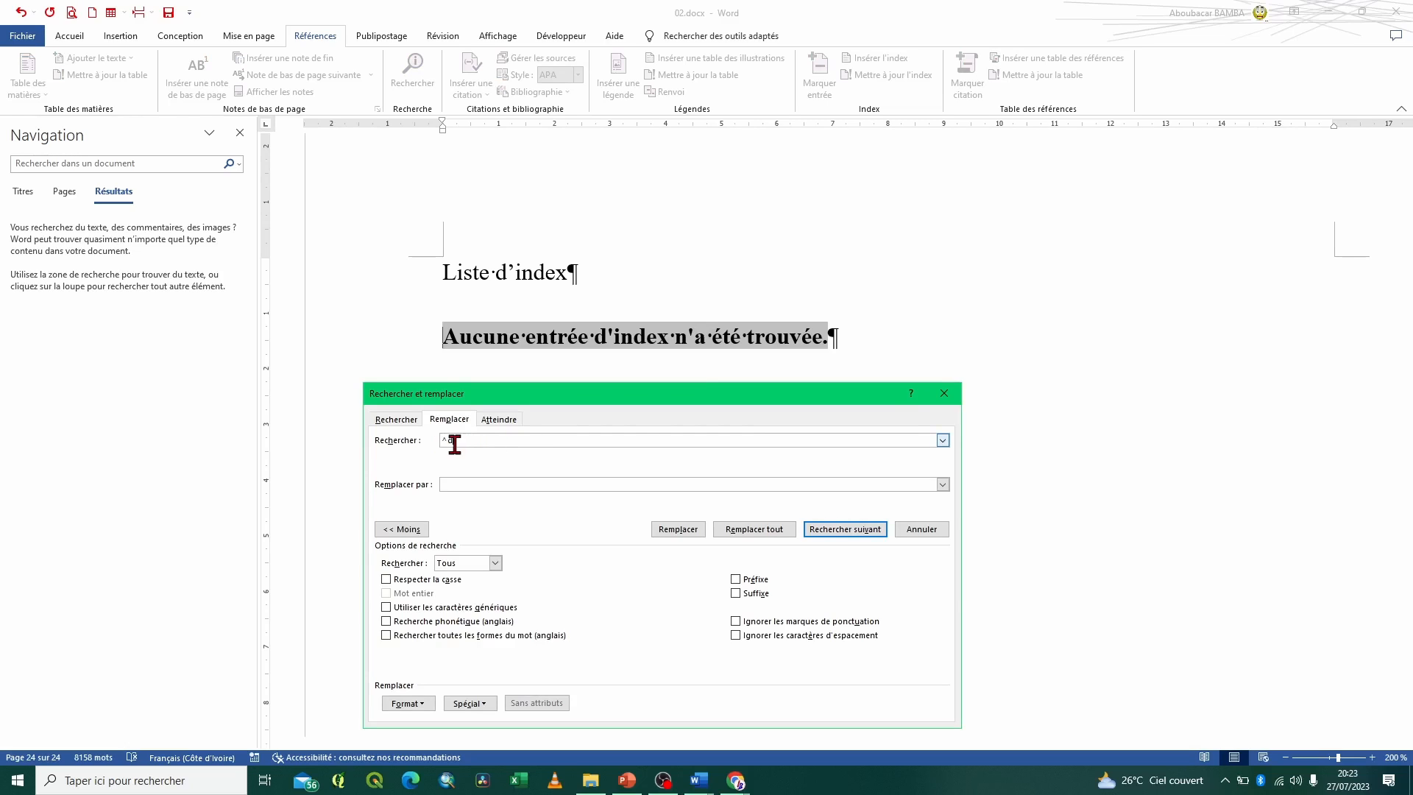
double_click(462, 440)
left_click(465, 440)
left_click(945, 393)
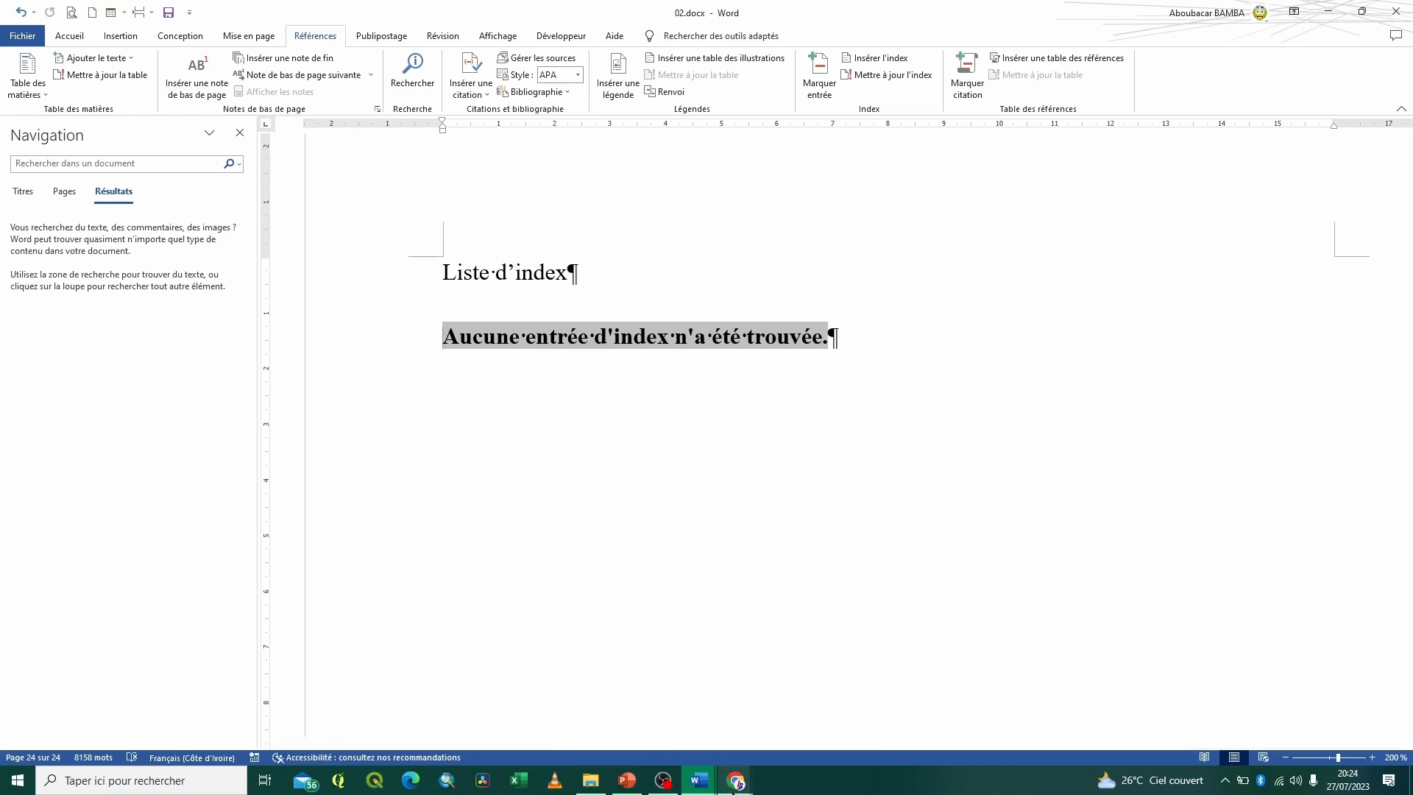
Switch to the Google Meet call in Chrome, admit the waiting participant and dismiss the screen-sharing notice
mouse_move(735, 782)
left_click(708, 730)
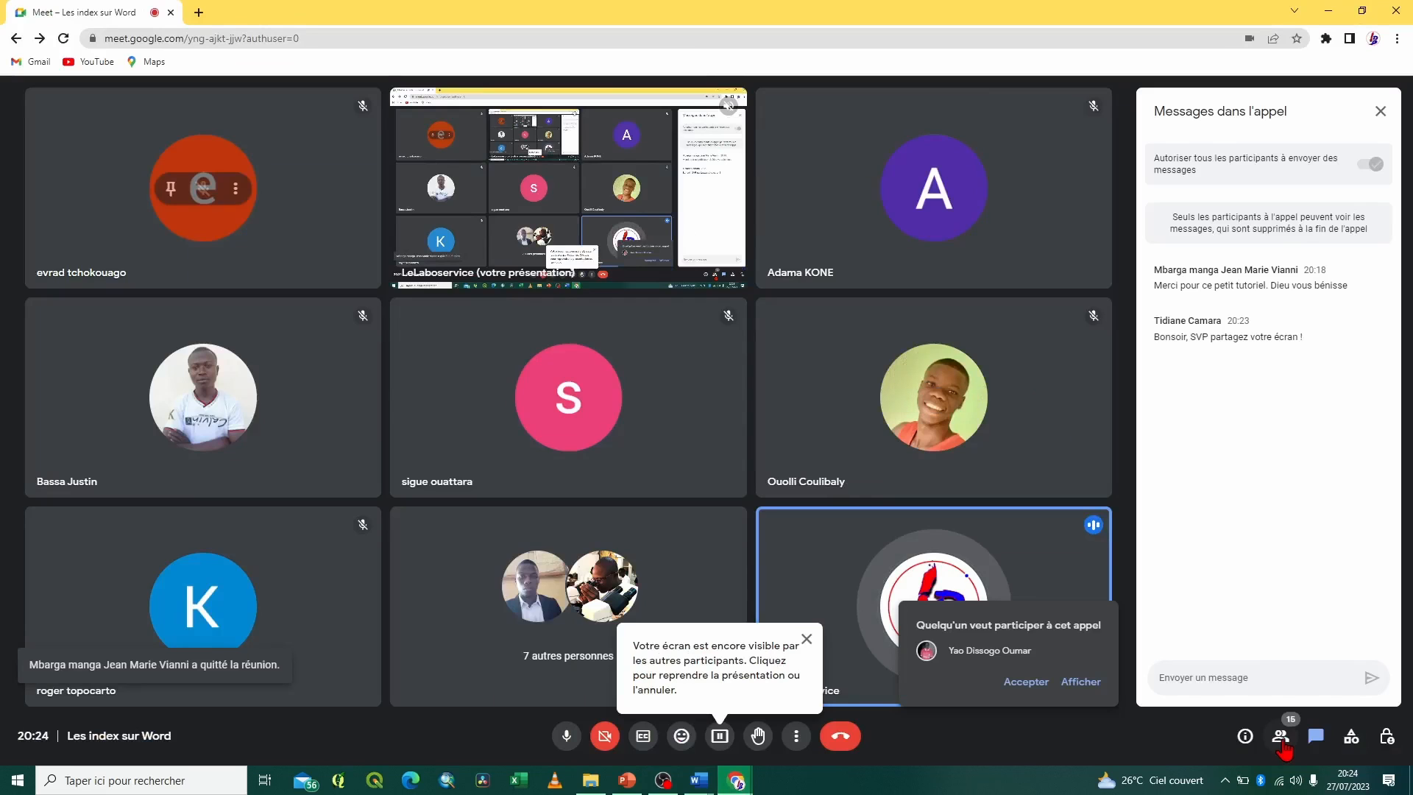
left_click(1282, 740)
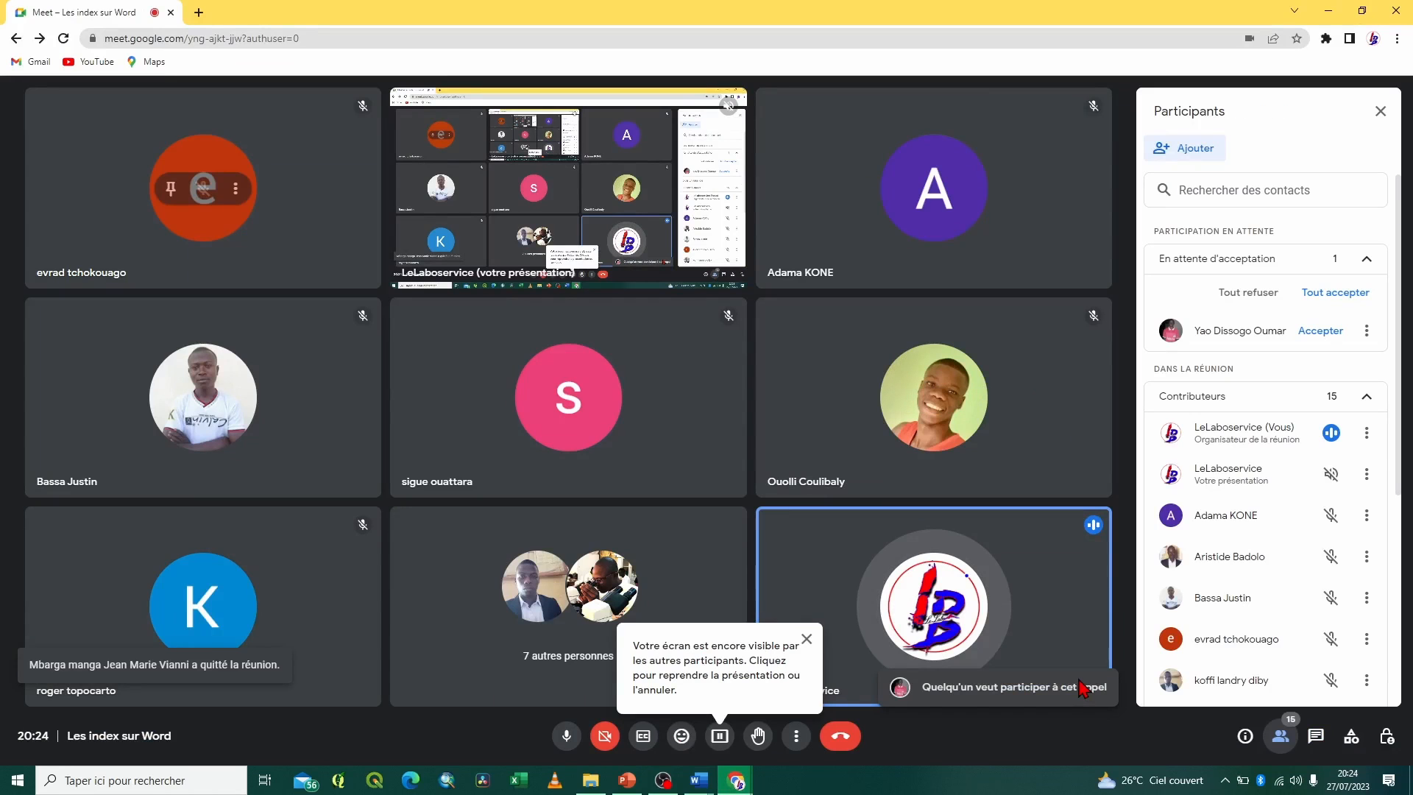
left_click(1320, 332)
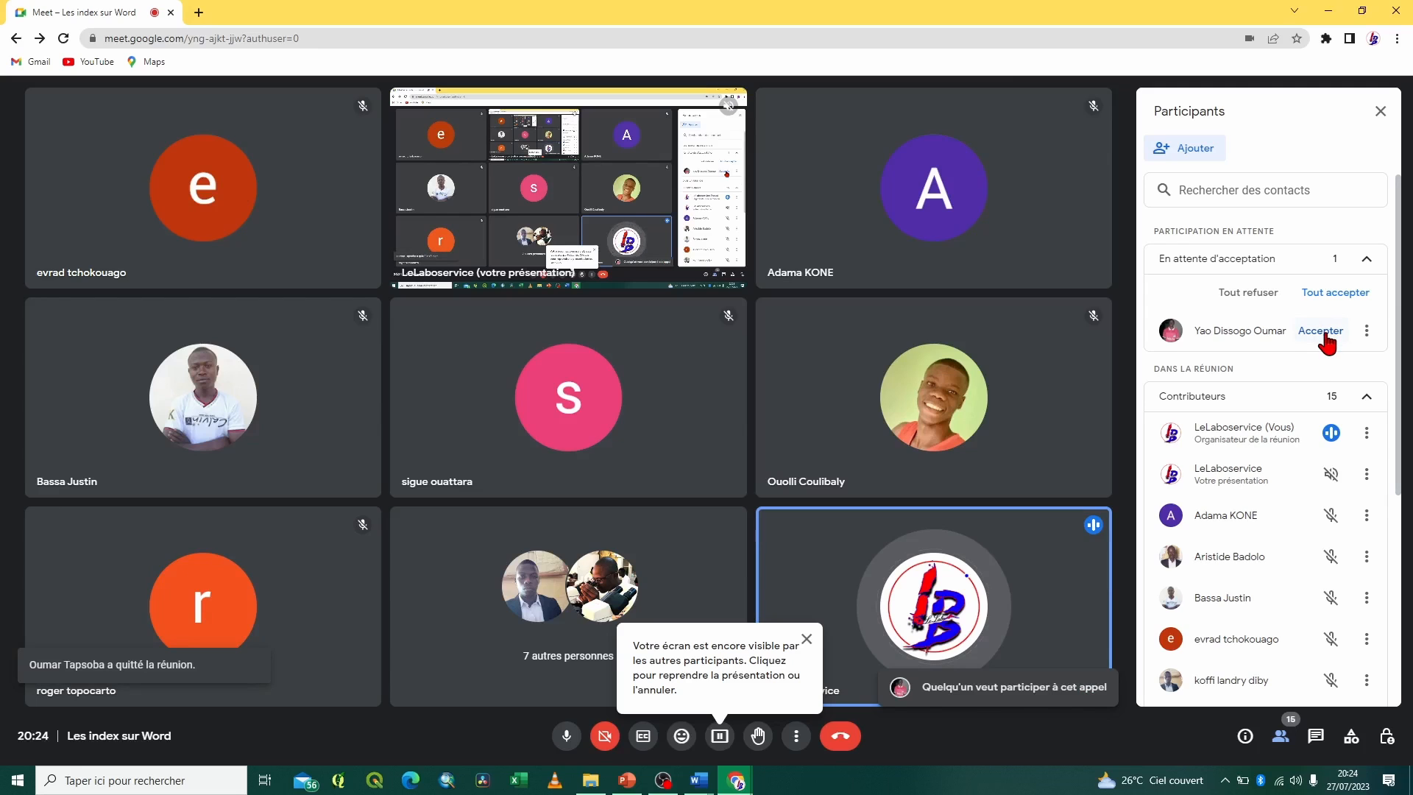
left_click(1322, 333)
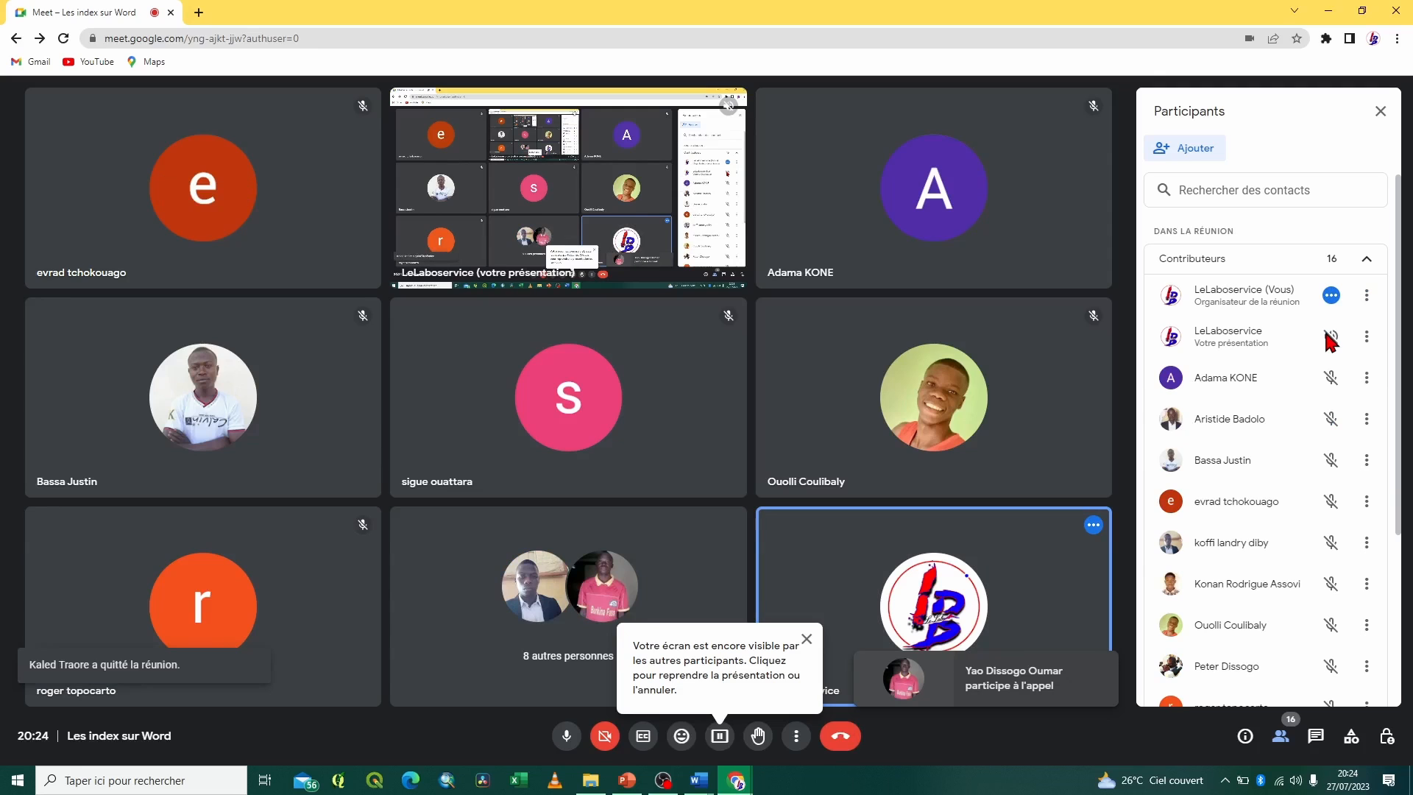
left_click(806, 639)
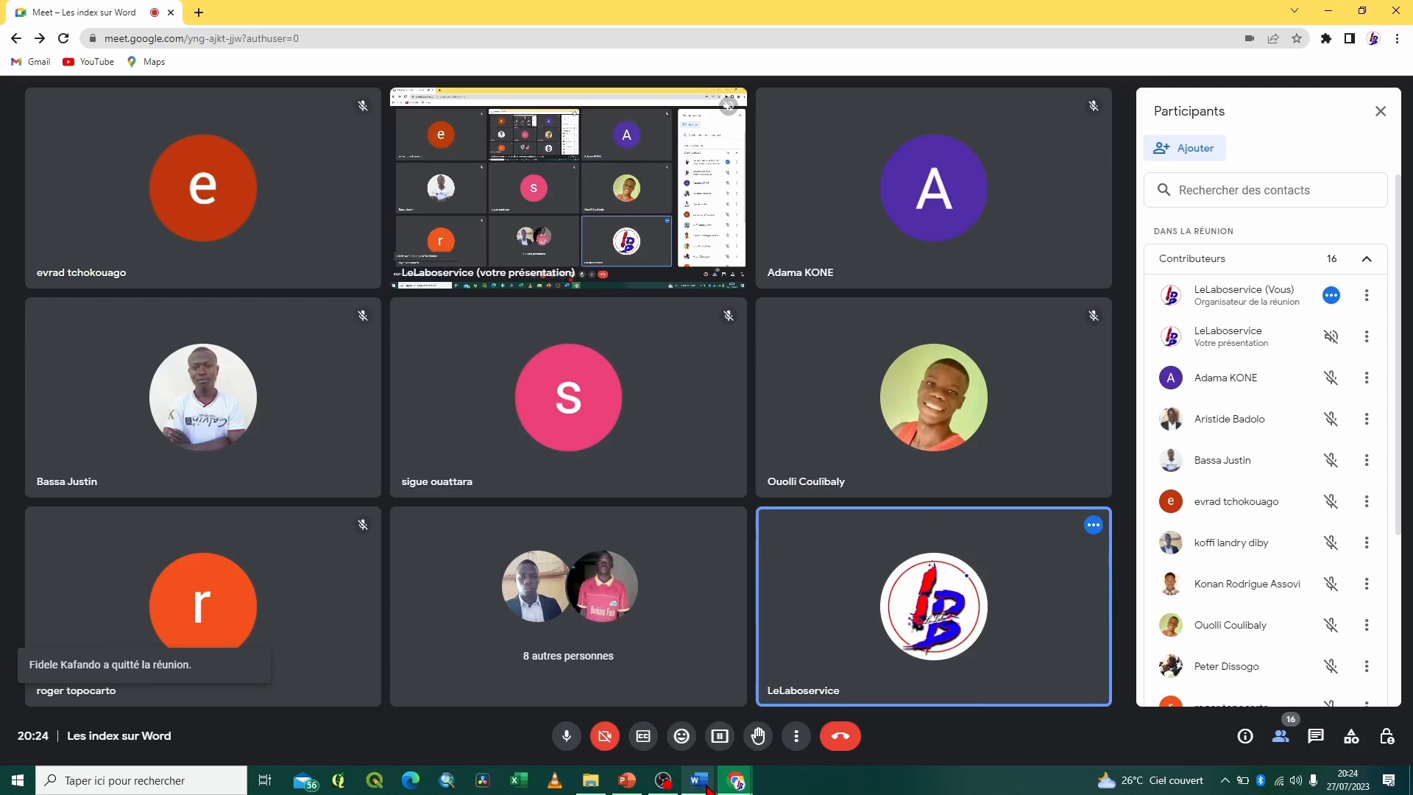
Return to 02.docx in Word, close the Navigation pane and delete the empty index under the Liste d'index heading
mouse_move(706, 788)
left_click(848, 735)
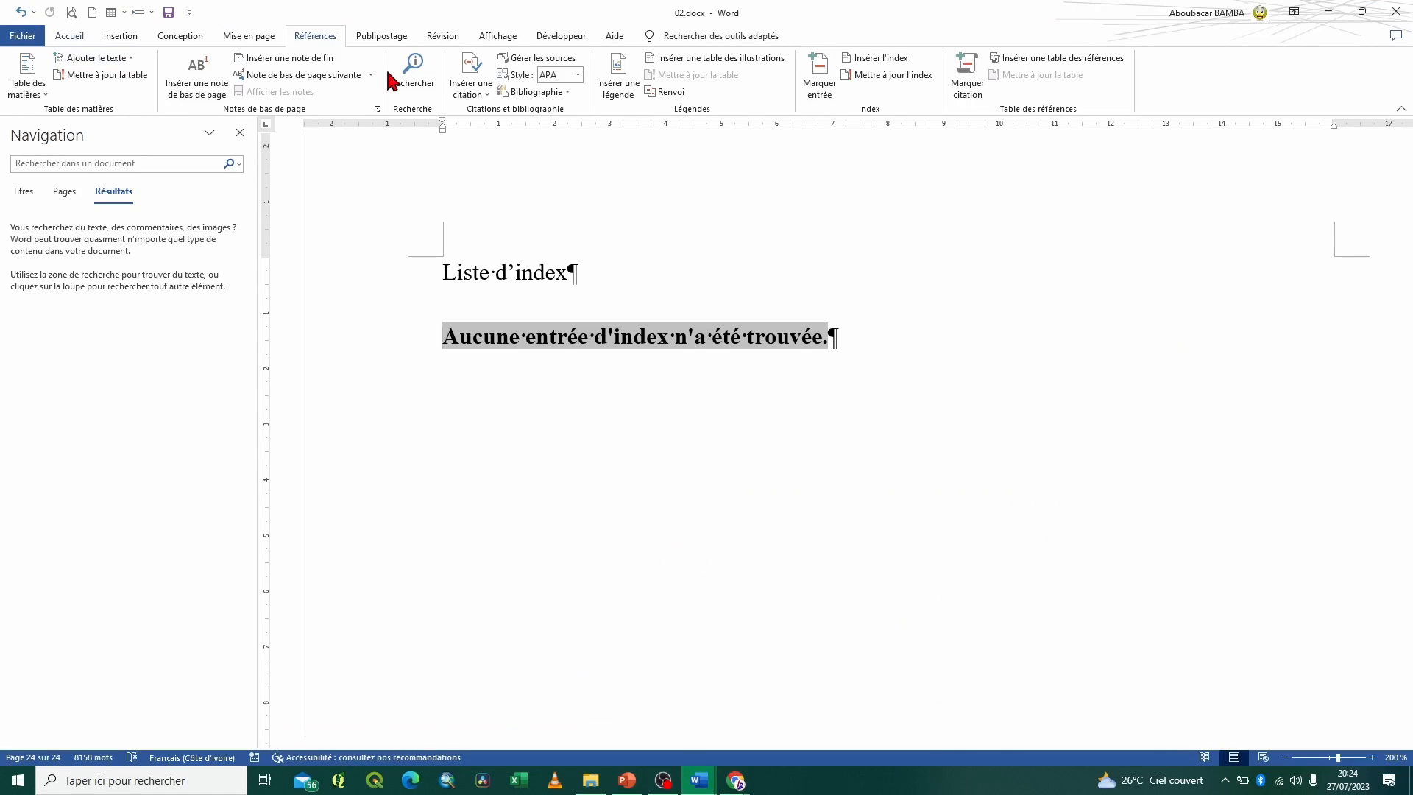
left_click(70, 36)
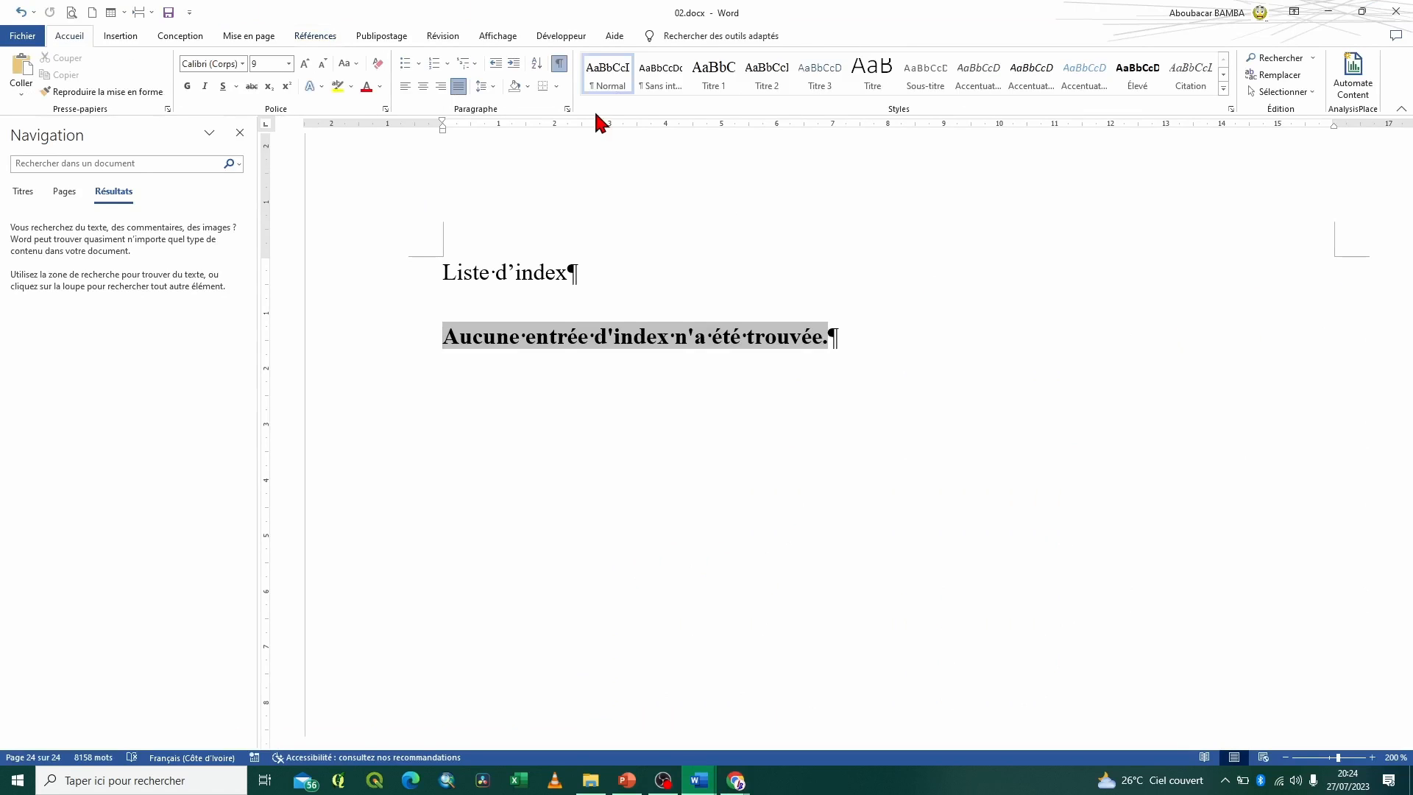
left_click(240, 134)
left_click(190, 356)
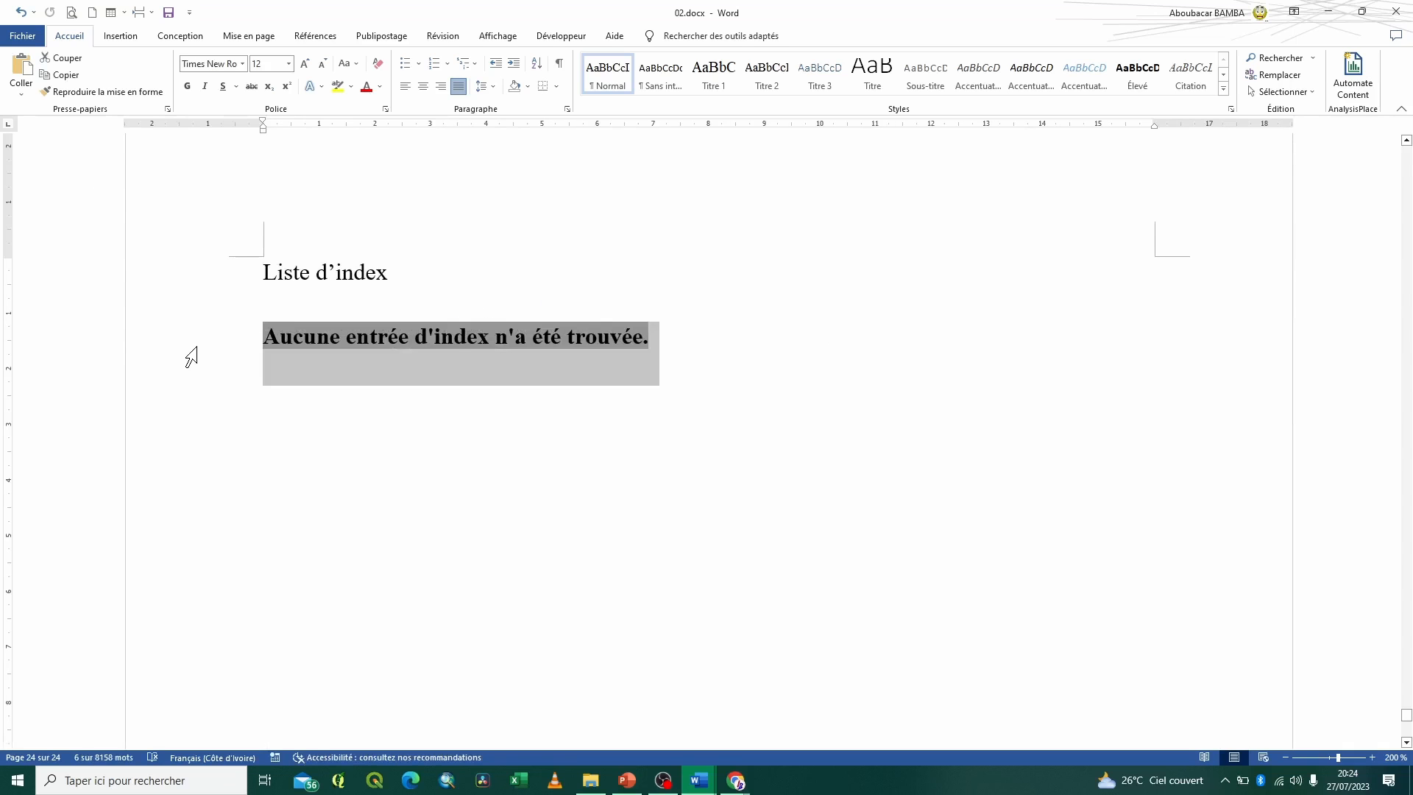
key("Delete")
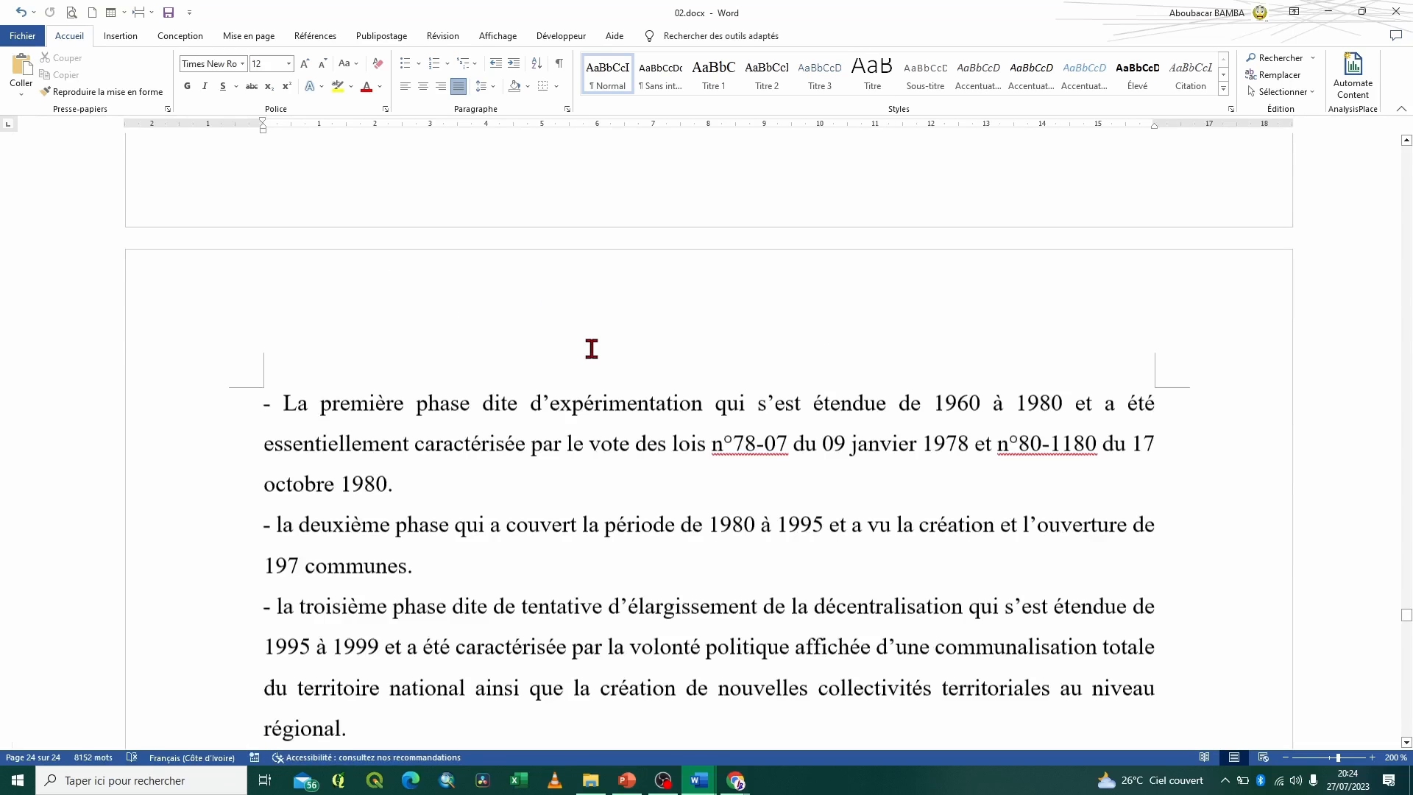
scroll(592, 349, "up", 20)
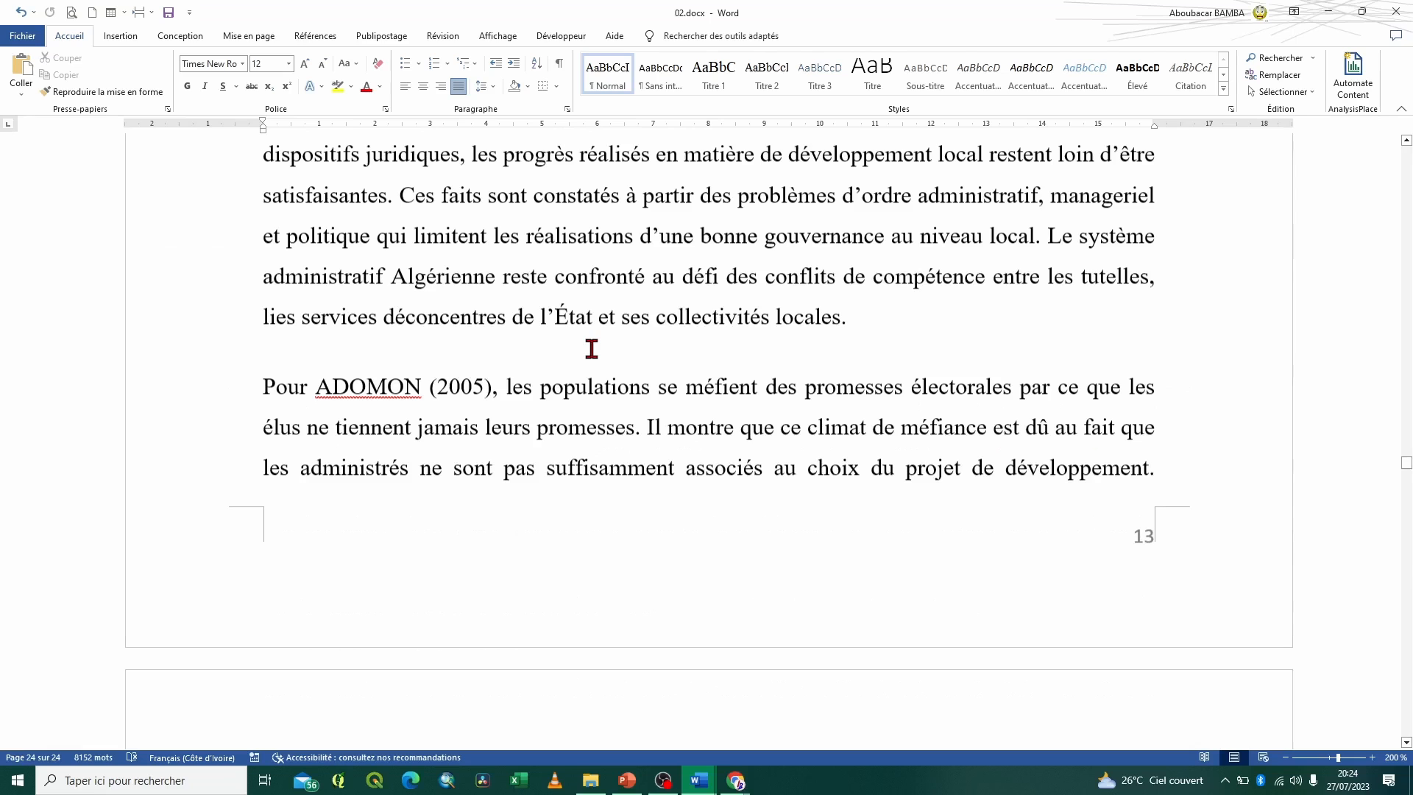
scroll(592, 349, "up", 1)
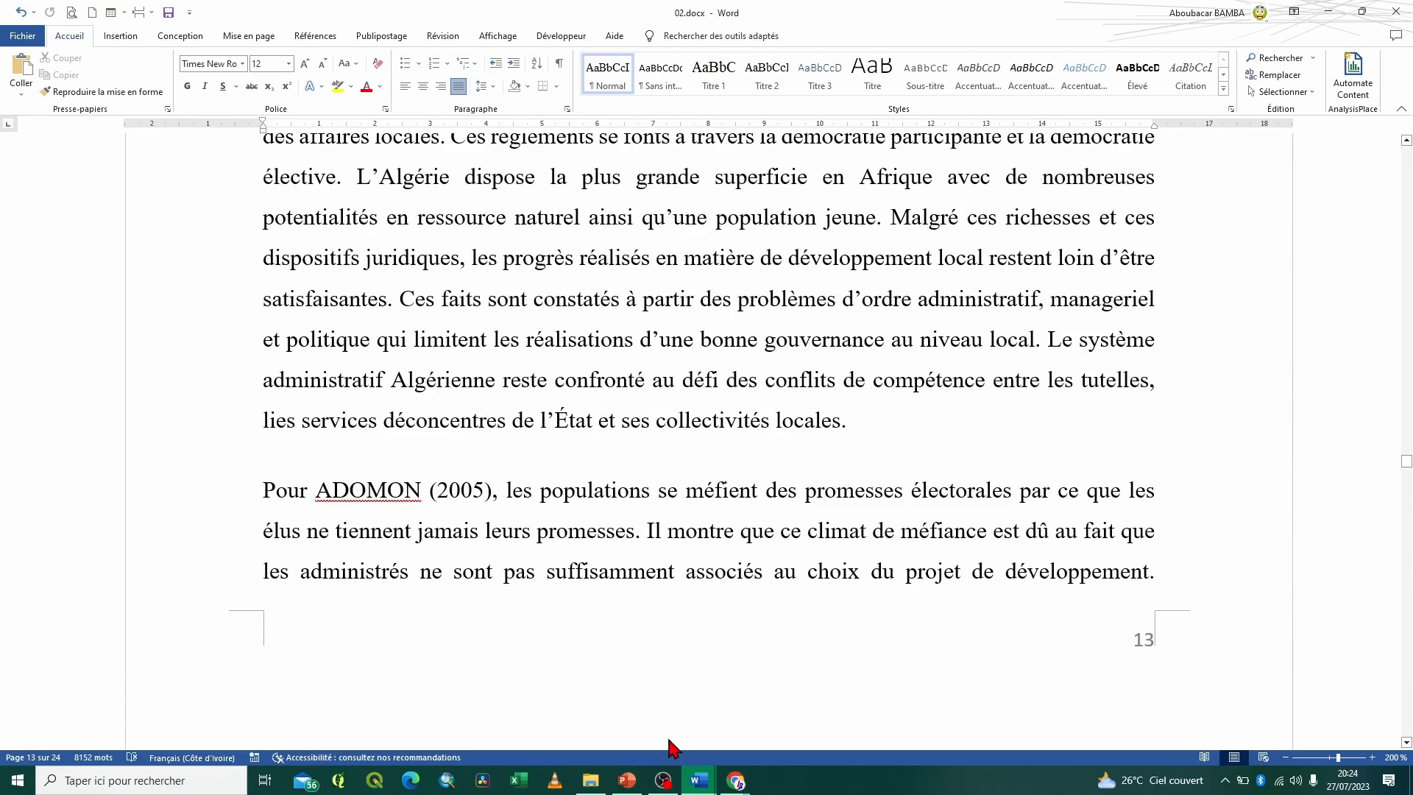
Switch back to the Google Meet call and admit the next waiting participant
left_click(736, 780)
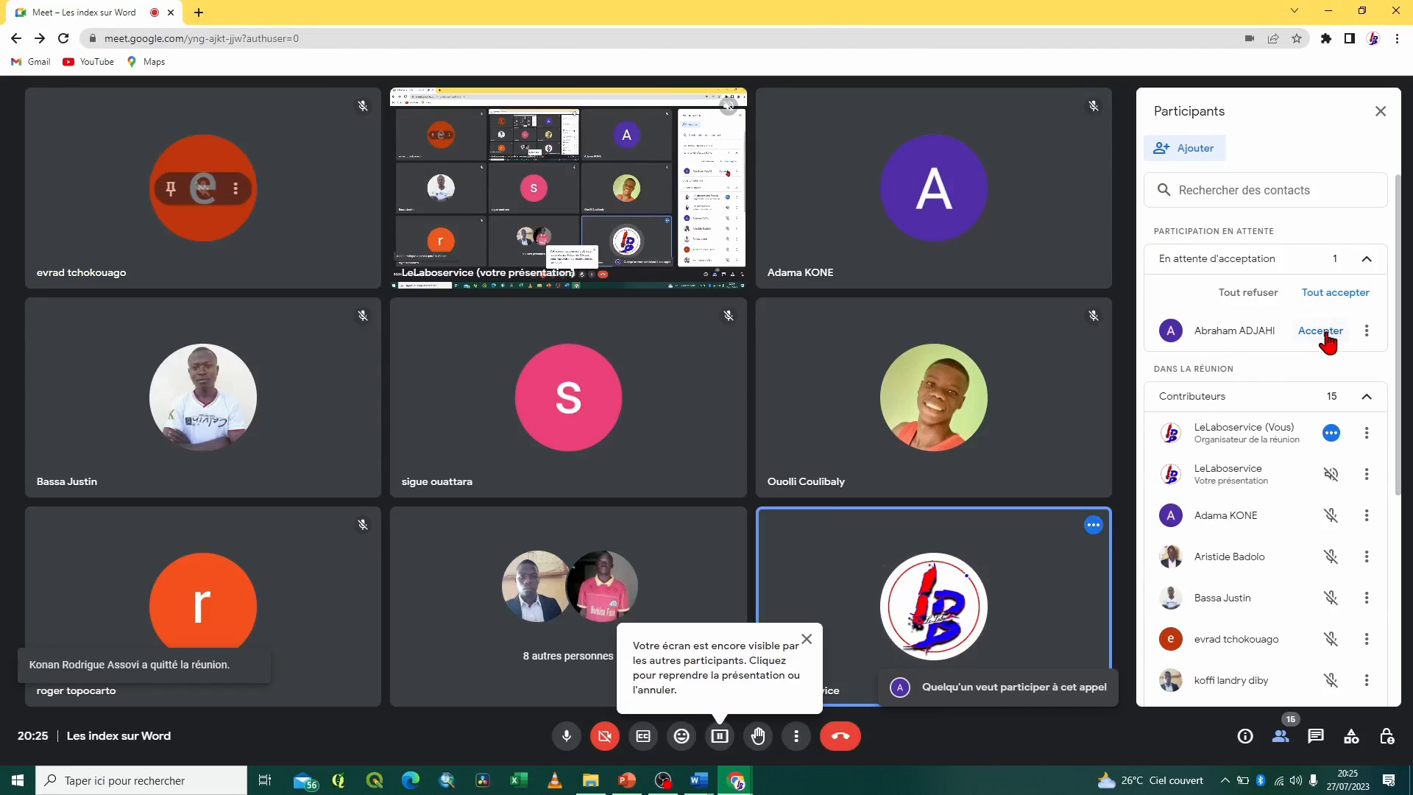
left_click(1321, 331)
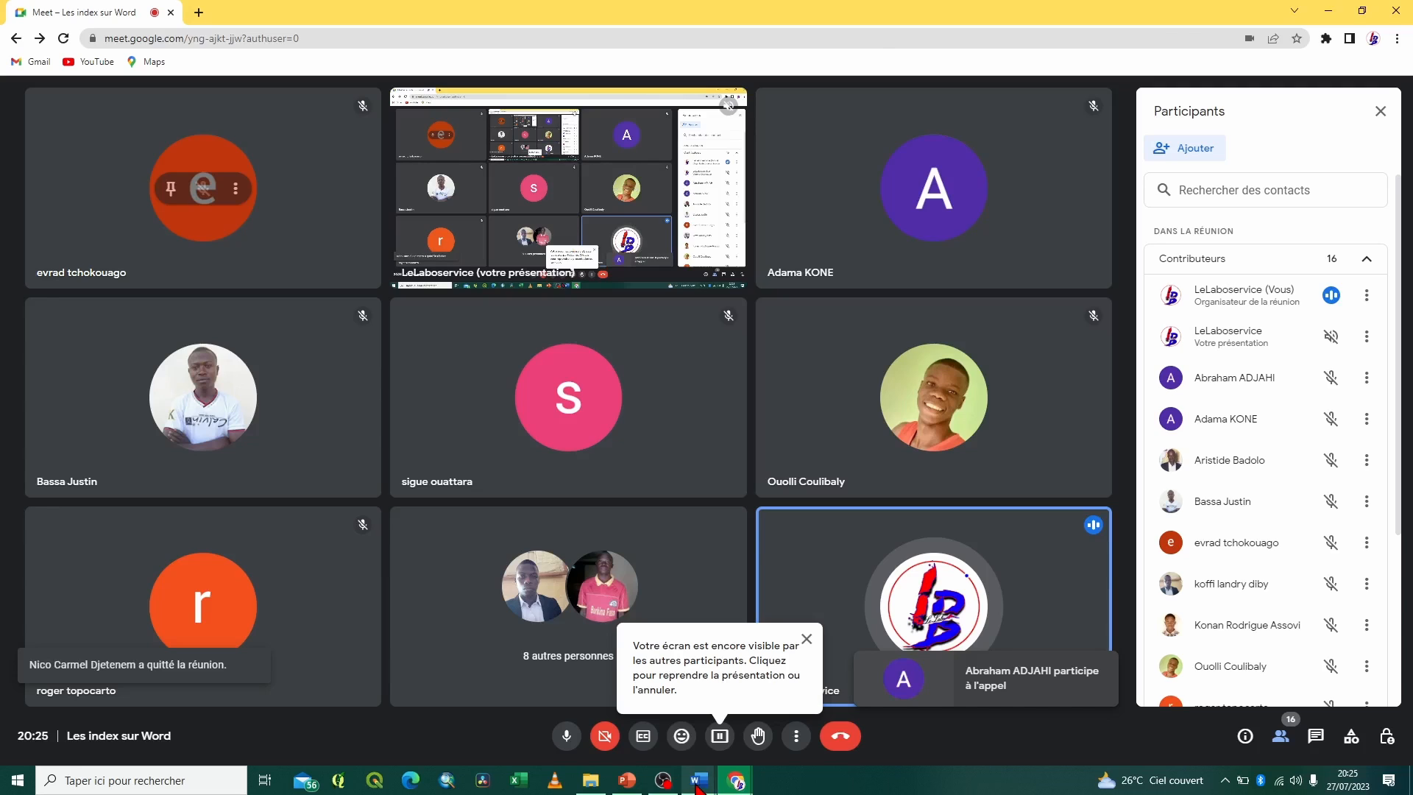
Open Auto.docx in Word and examine the capitalisation and plural variants of Décentralisation and Développement in the table's first column
left_click(698, 784)
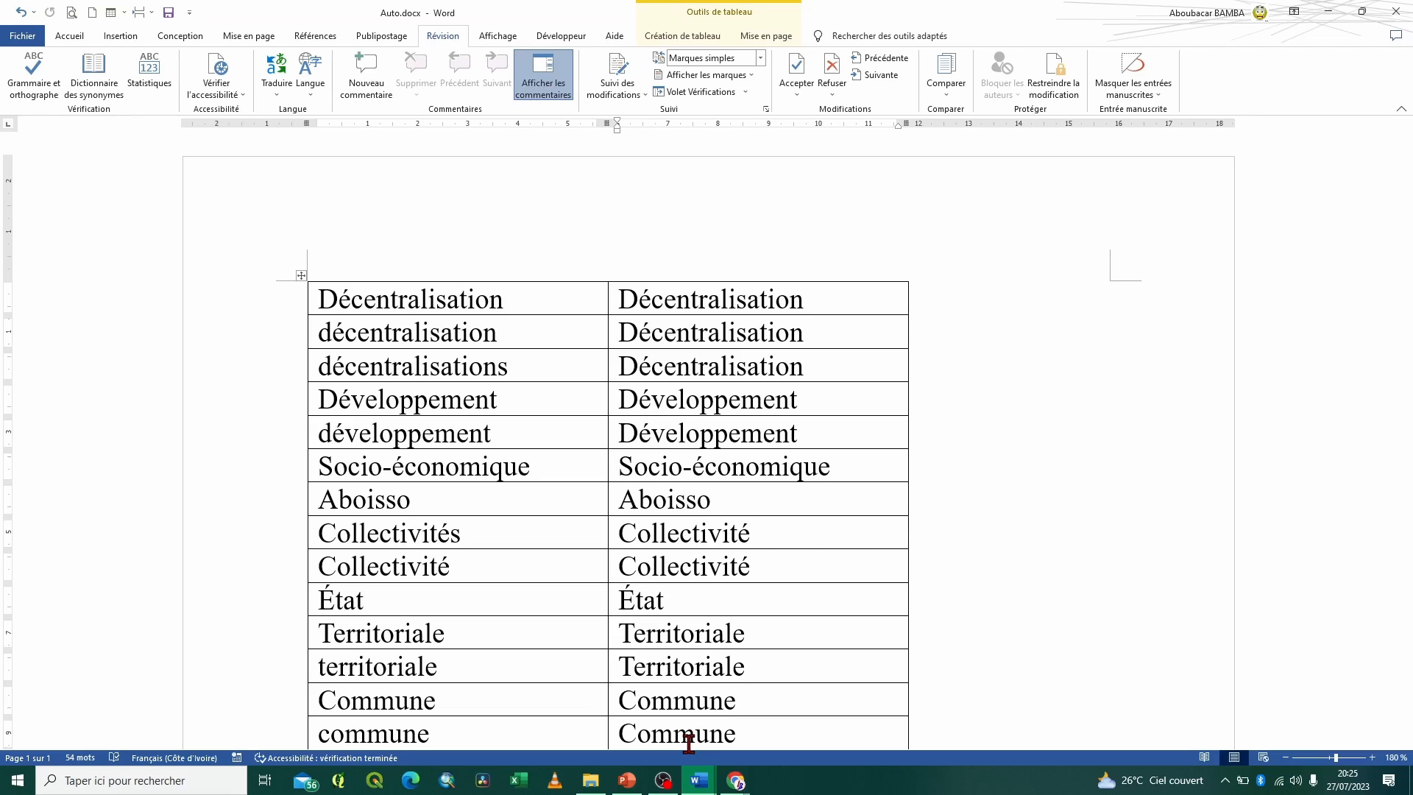
left_click(468, 269)
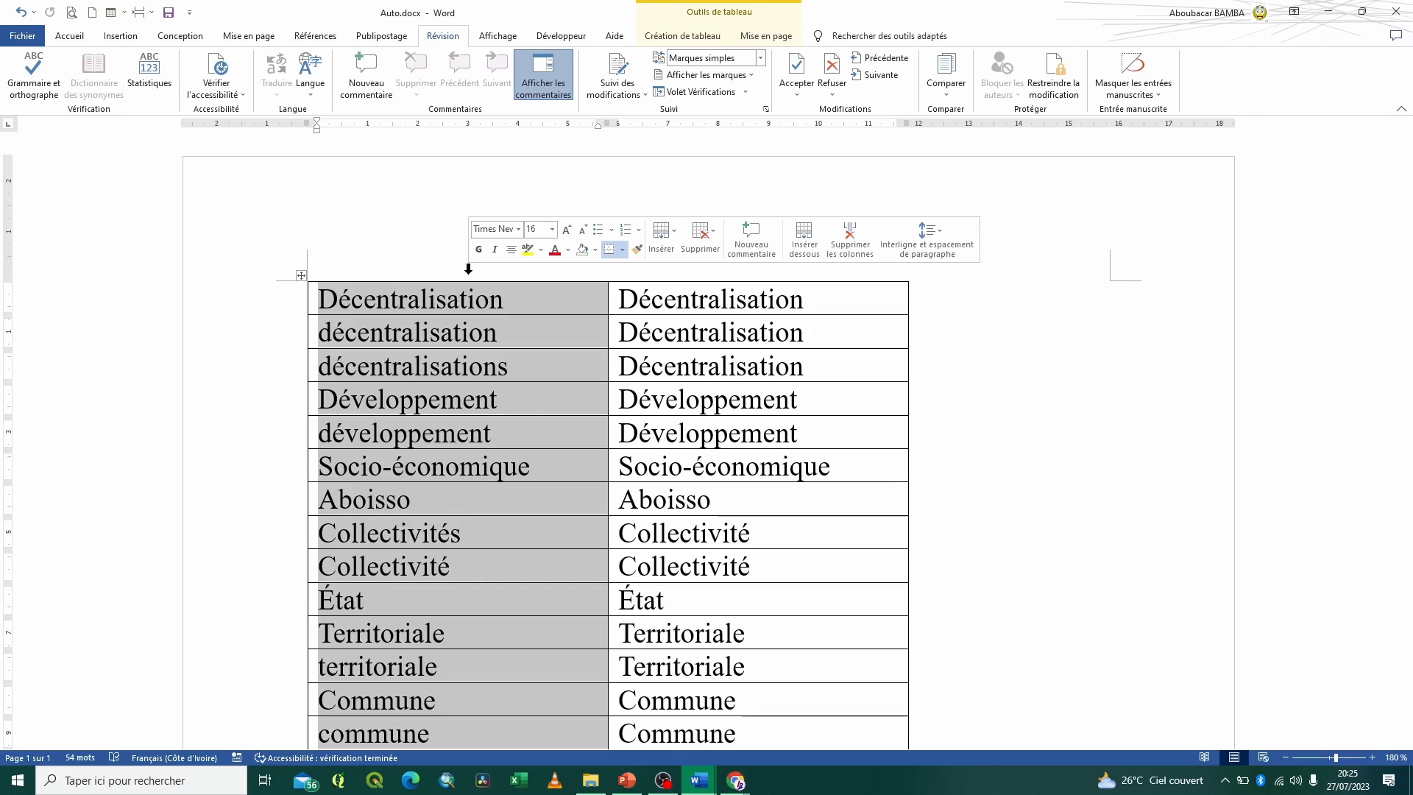
left_click(477, 302)
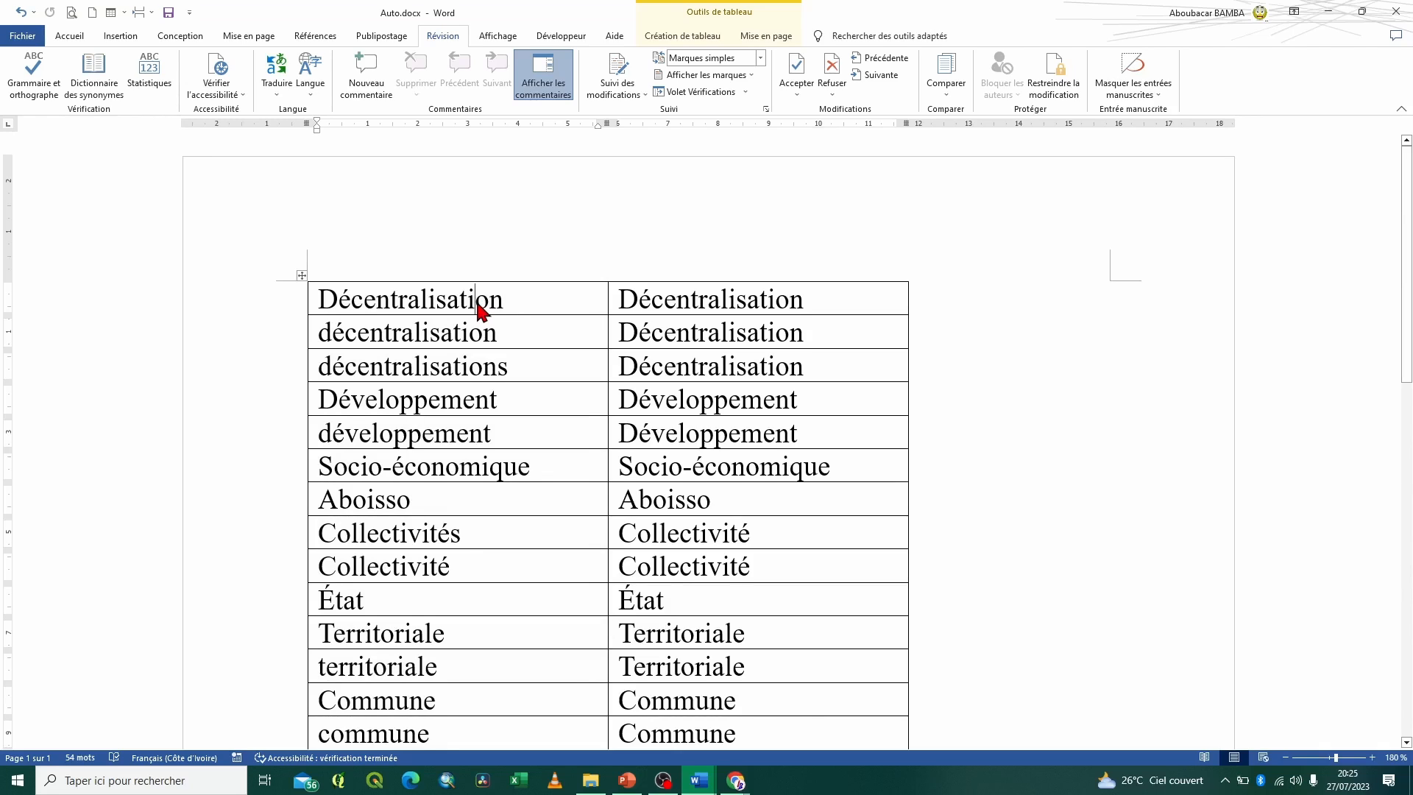
scroll(477, 309, "up", 7, "ctrl")
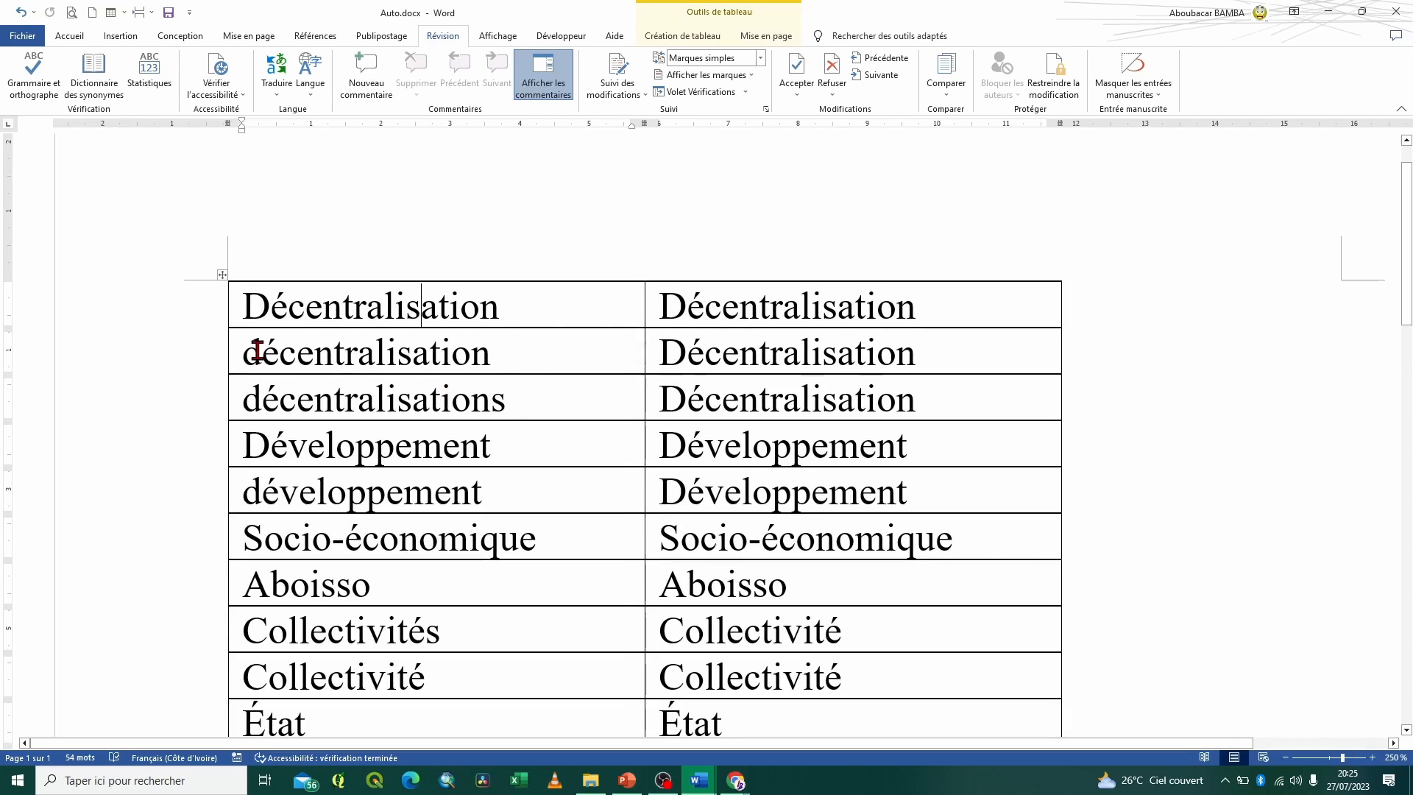
left_click(517, 400)
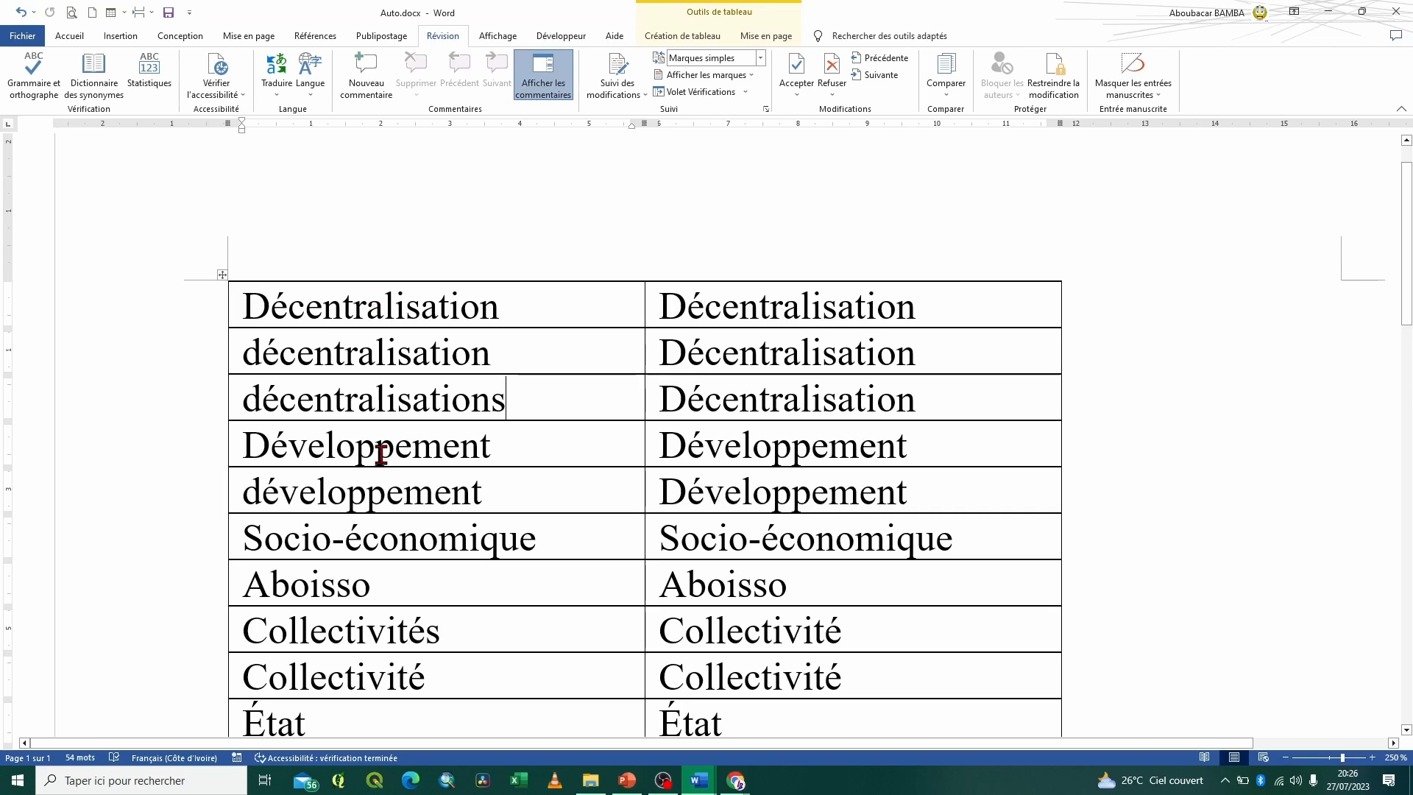
left_click_drag(245, 446, 244, 488)
scroll(317, 628, "down", 2)
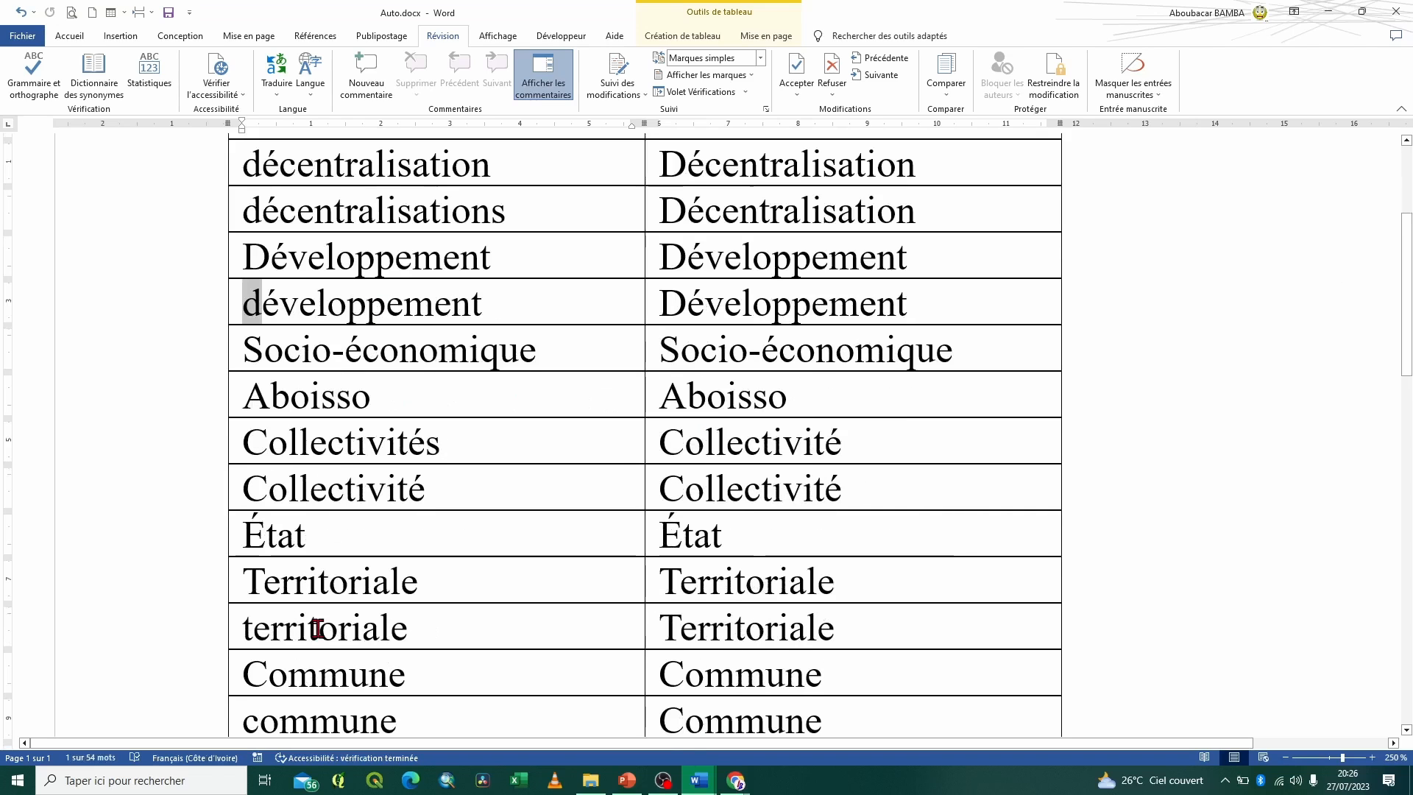
Compare the Collectivités and Collectivité rows with their matching index entries in the second column
left_click(324, 442)
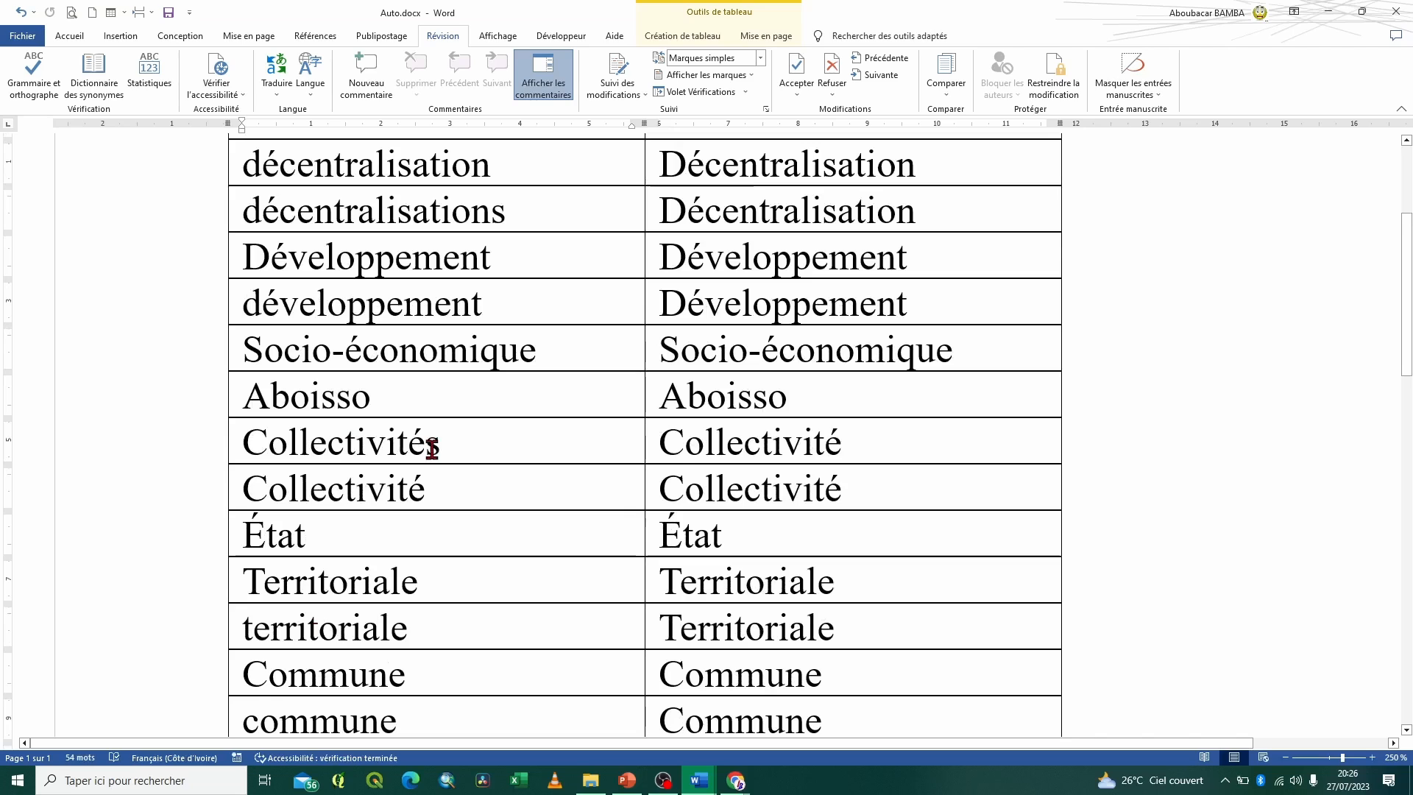
left_click(445, 487)
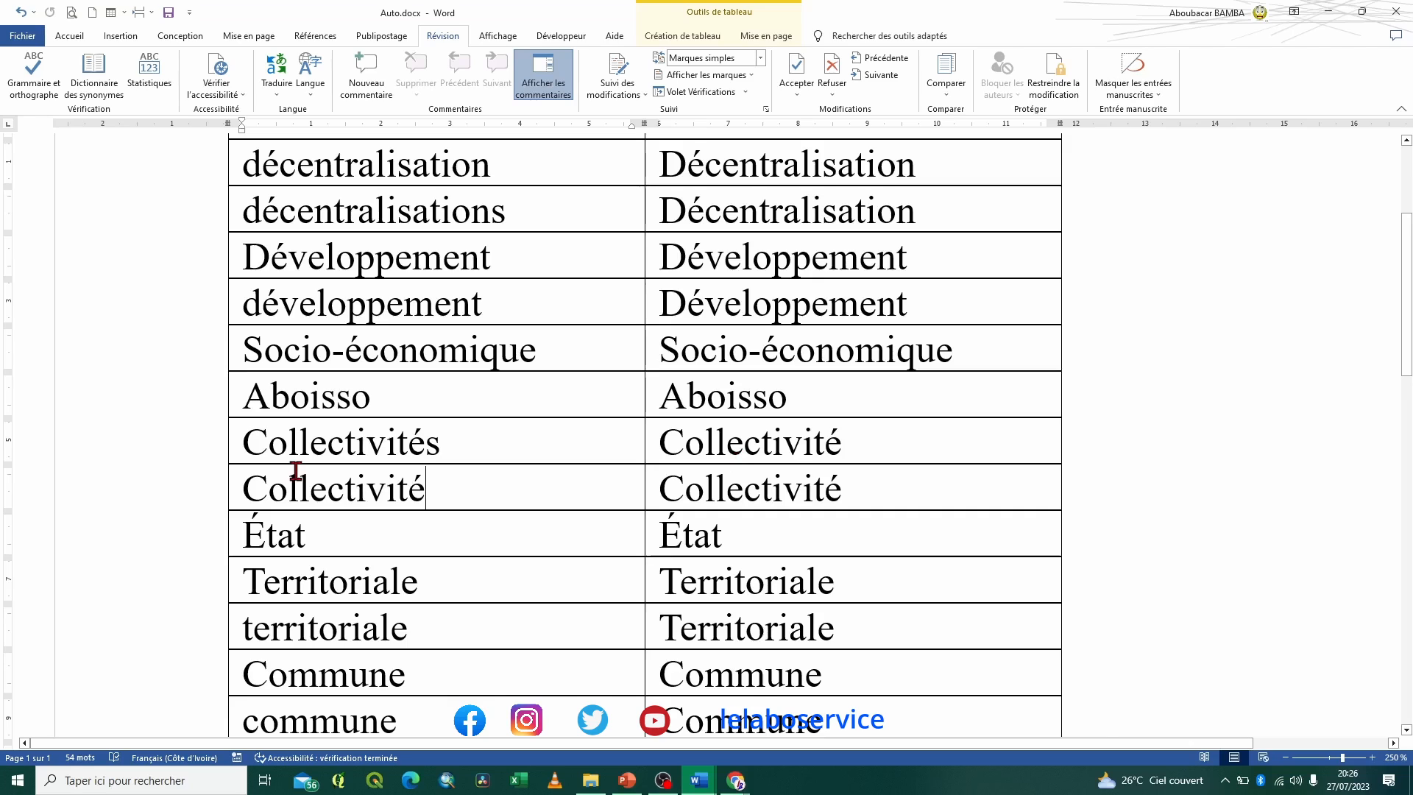
left_click(201, 458)
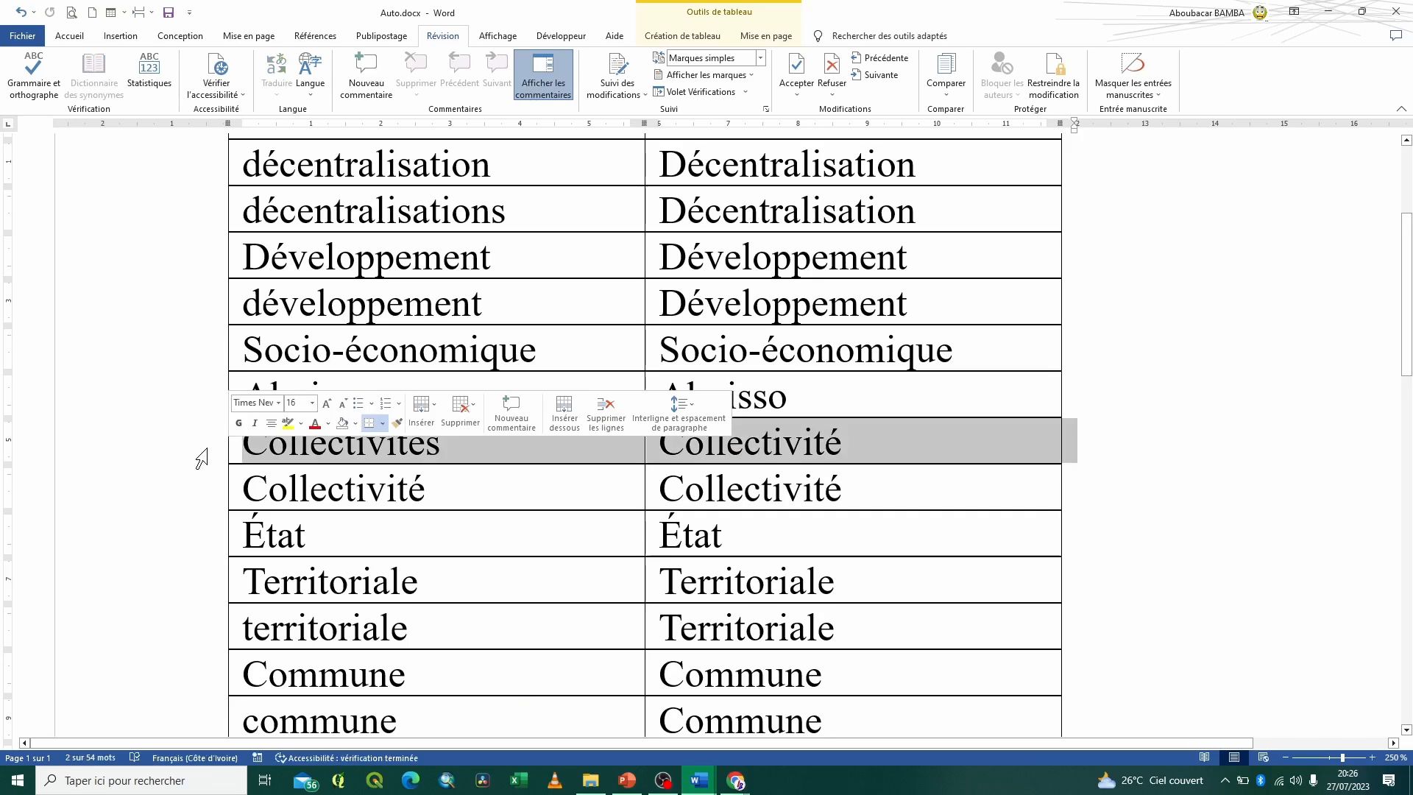
left_click(199, 508)
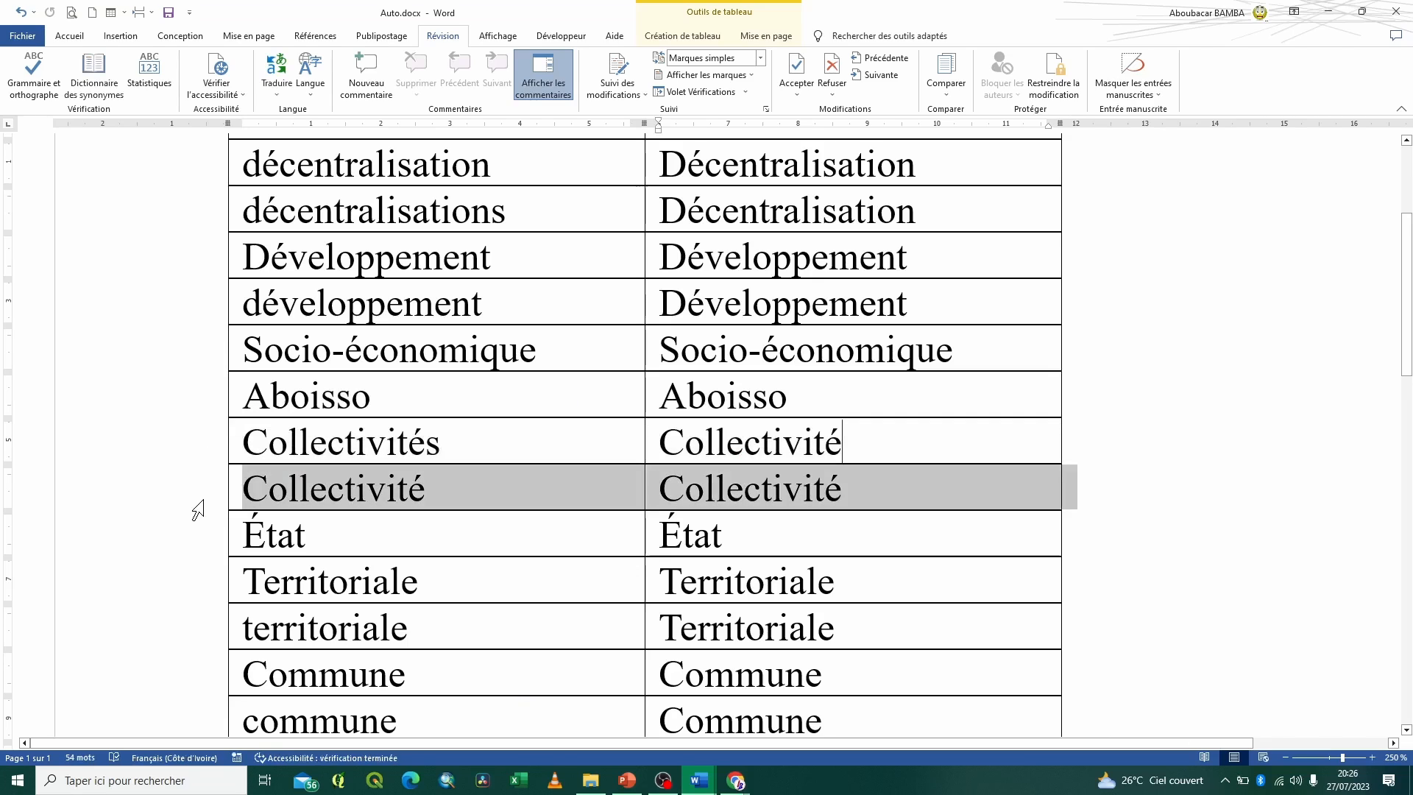
left_click(828, 499)
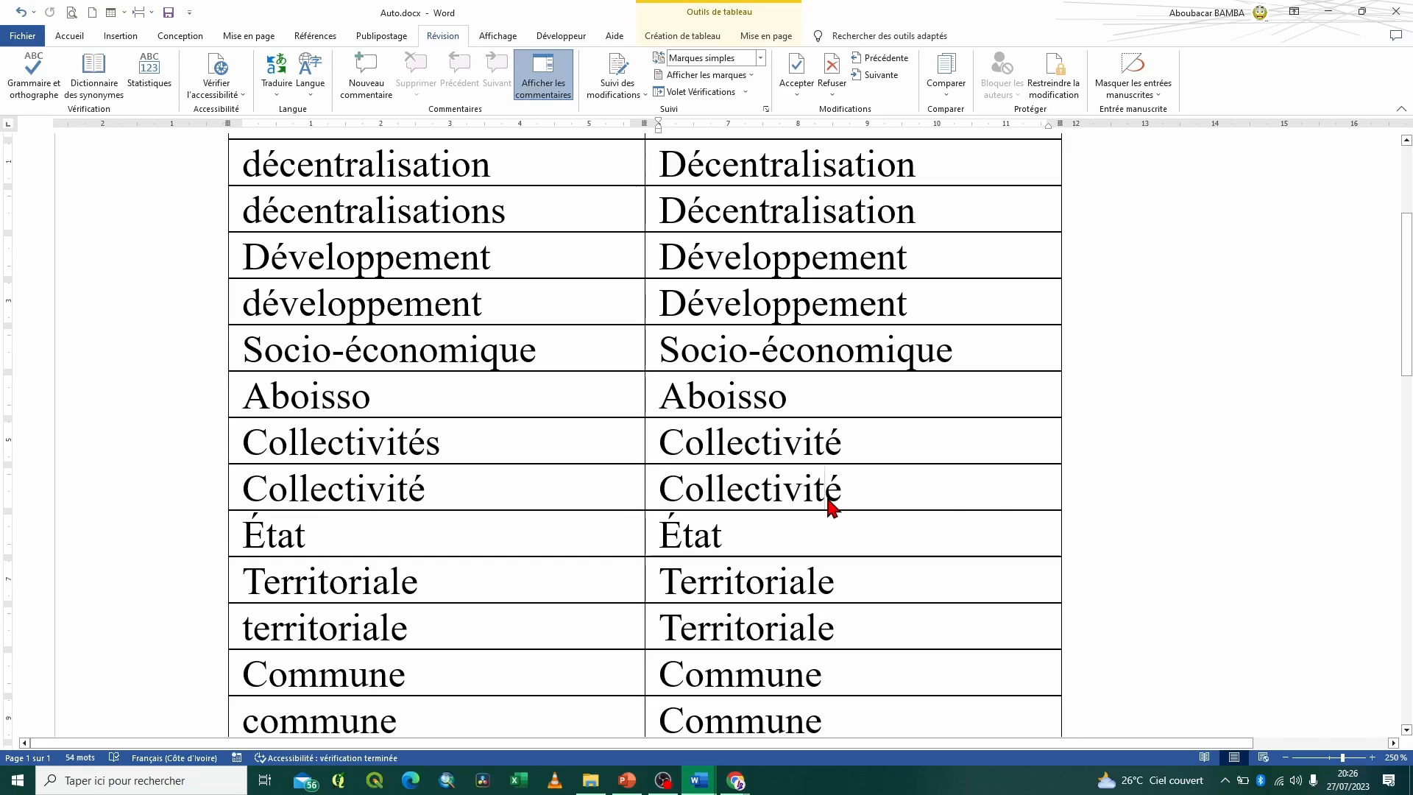
left_click_drag(250, 492, 251, 450)
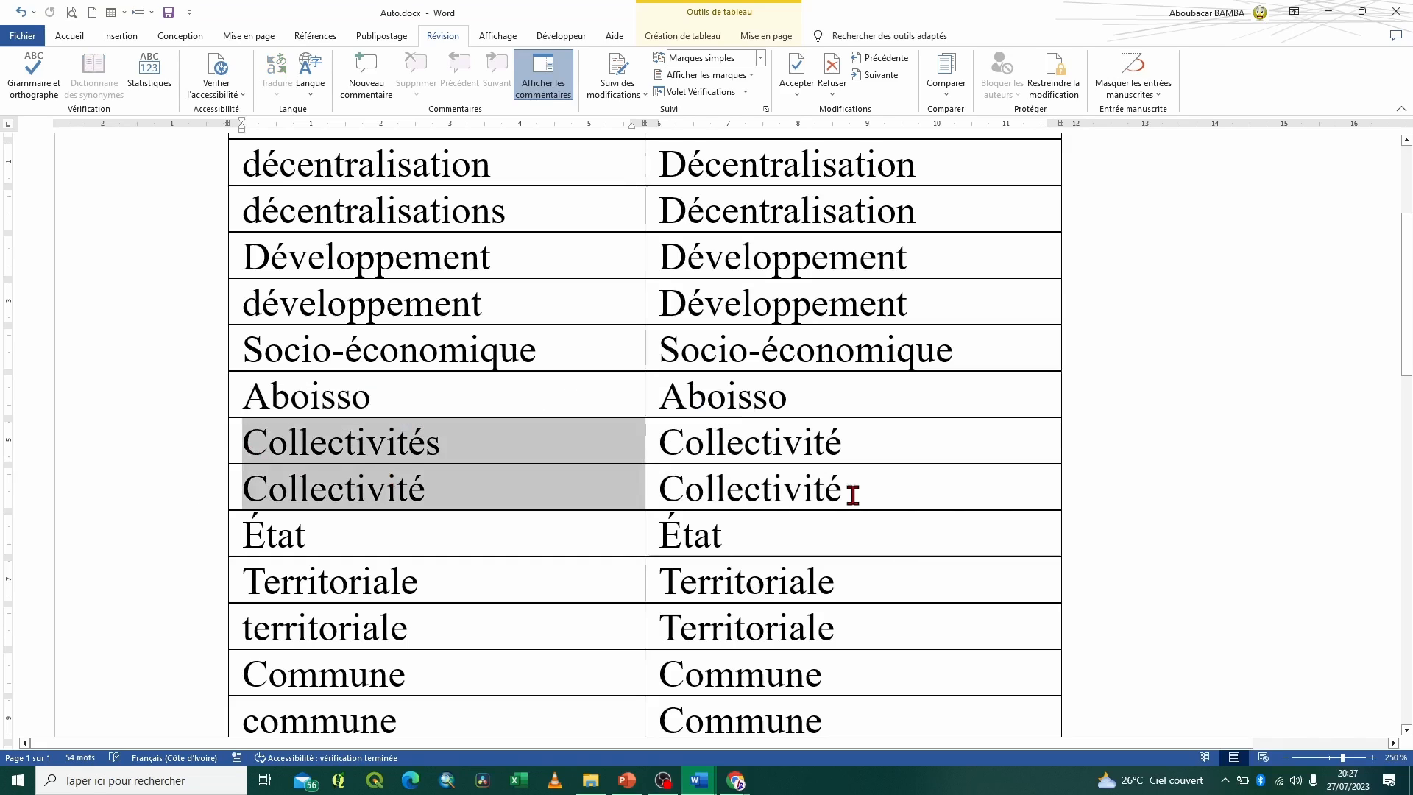
Compare the Collectivité entries and the three Décentralisation variants in the first column with their index entries in the second column
left_click_drag(849, 489, 694, 451)
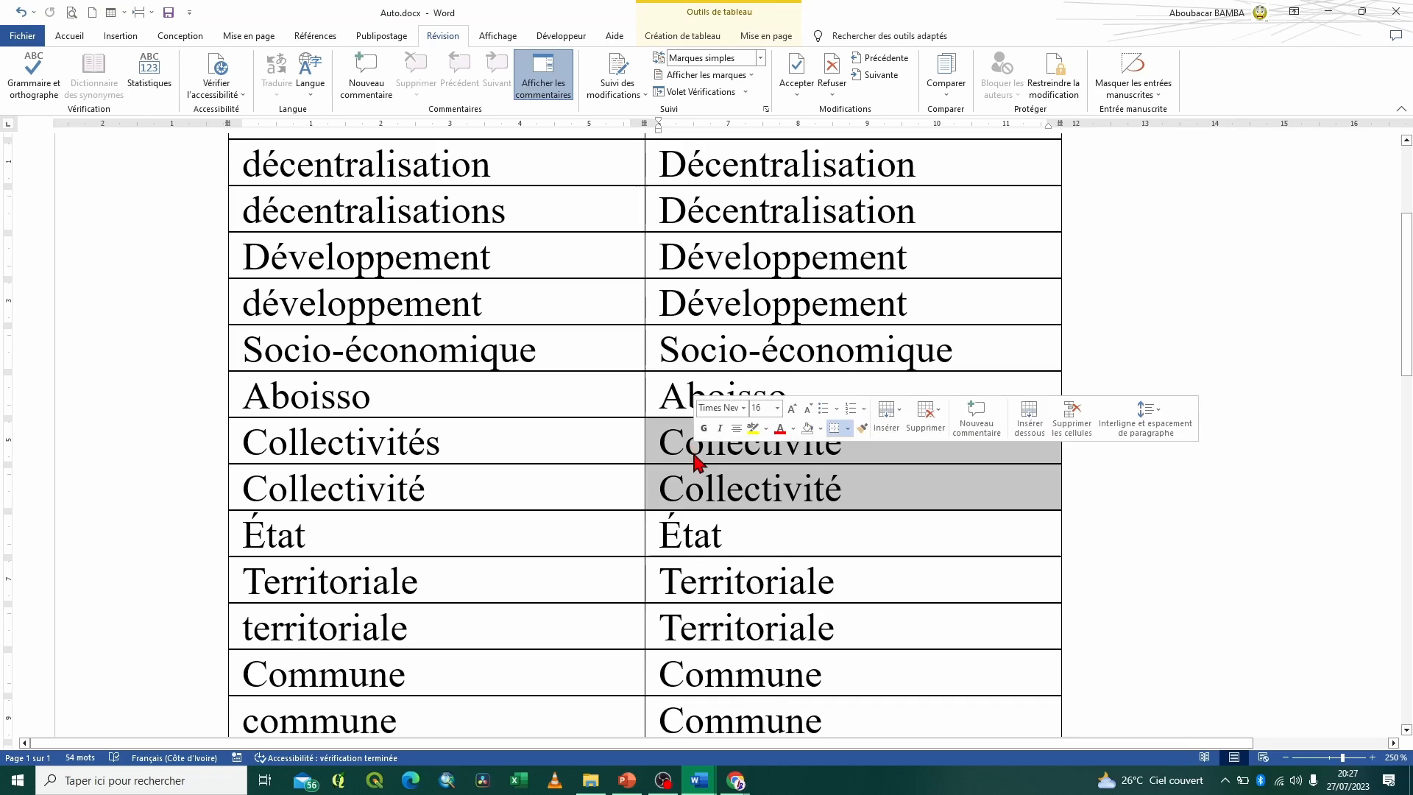
scroll(775, 515, "up", 3)
scroll(770, 512, "up", 2)
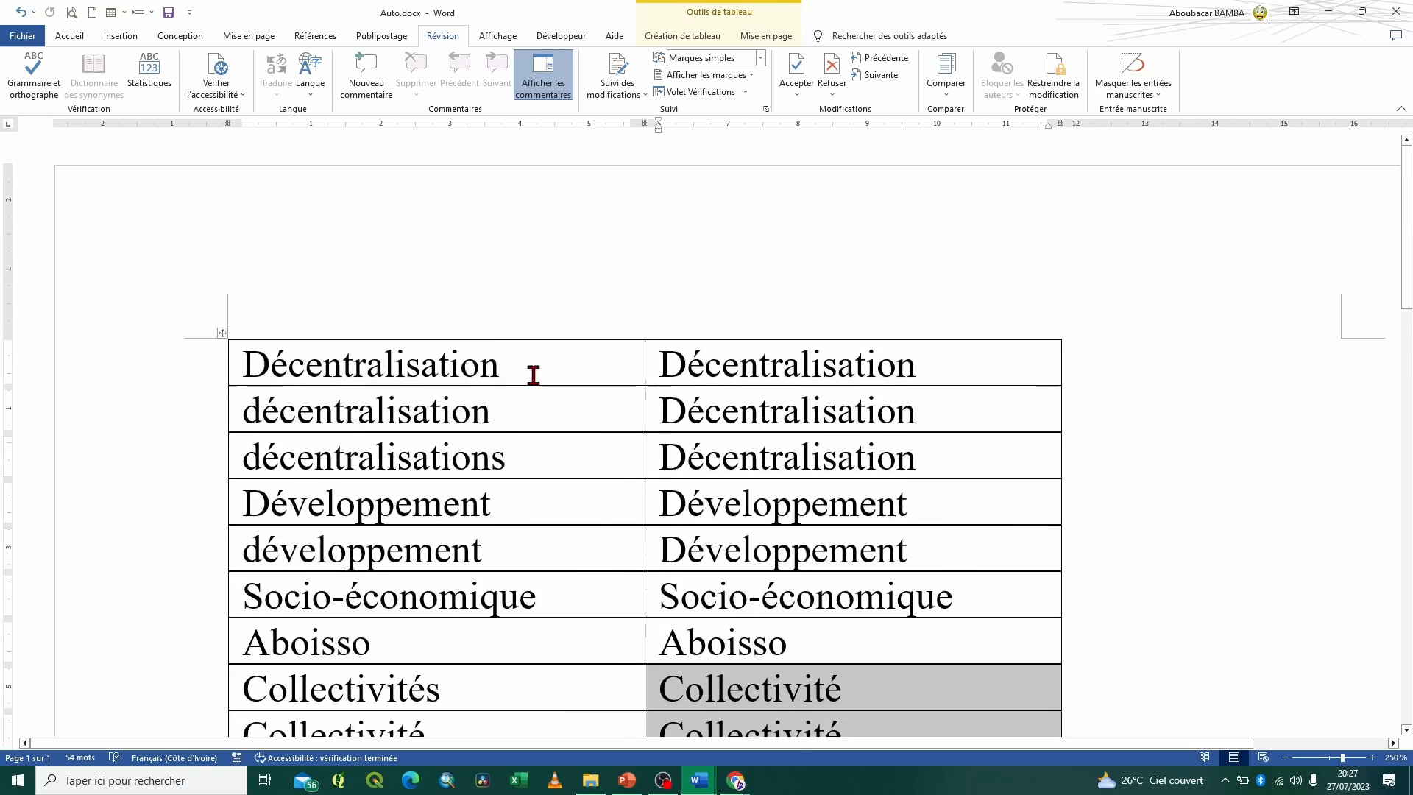
left_click(531, 371)
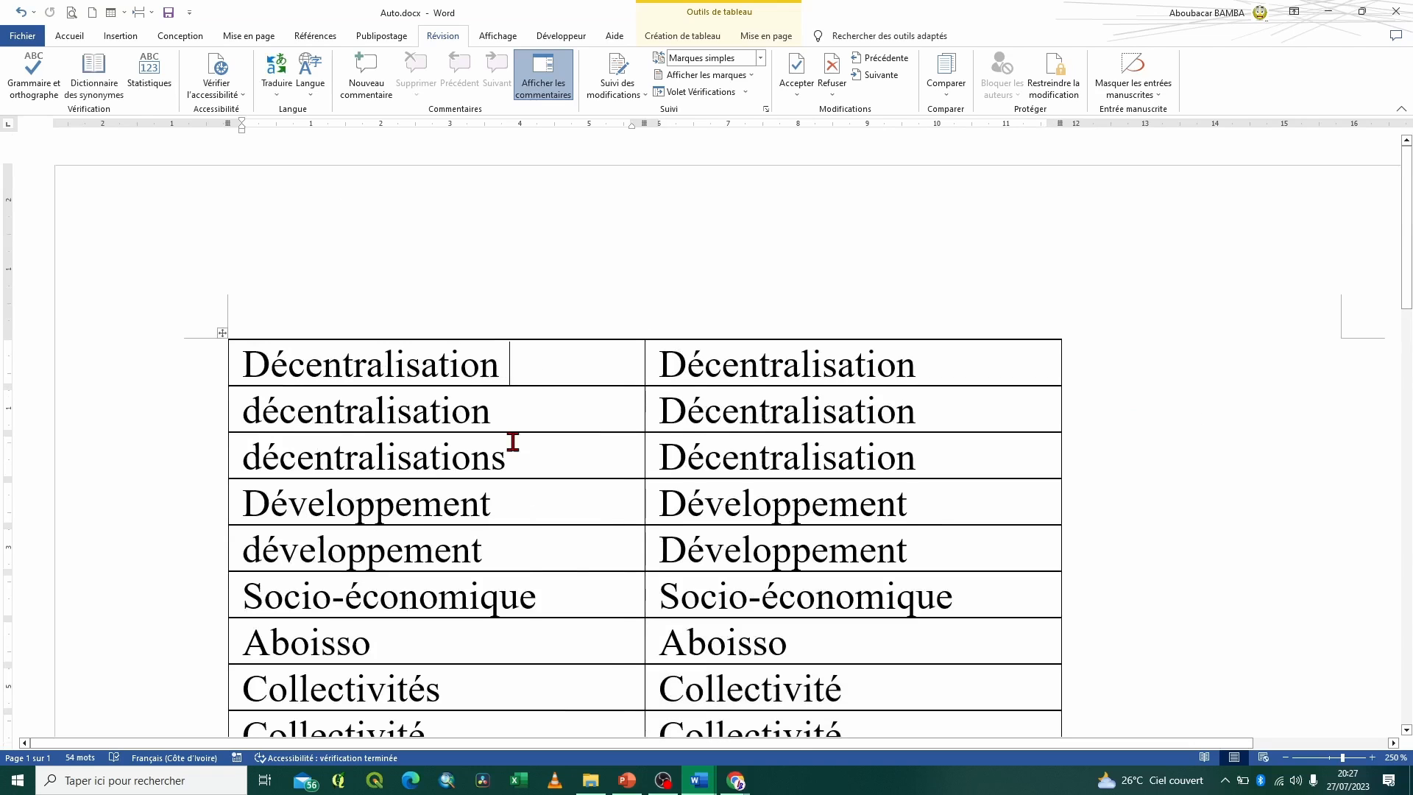
left_click_drag(510, 445, 254, 385)
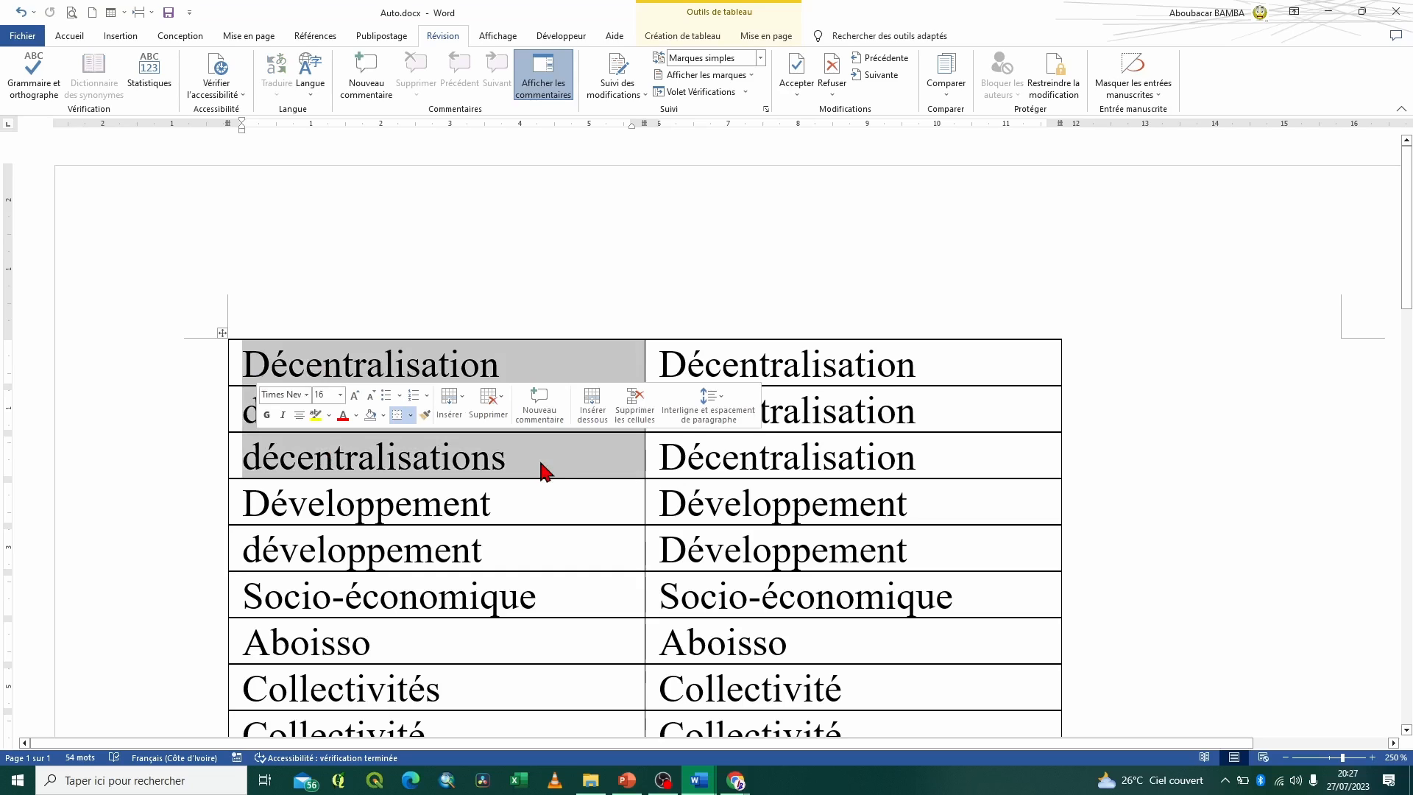
left_click(508, 463)
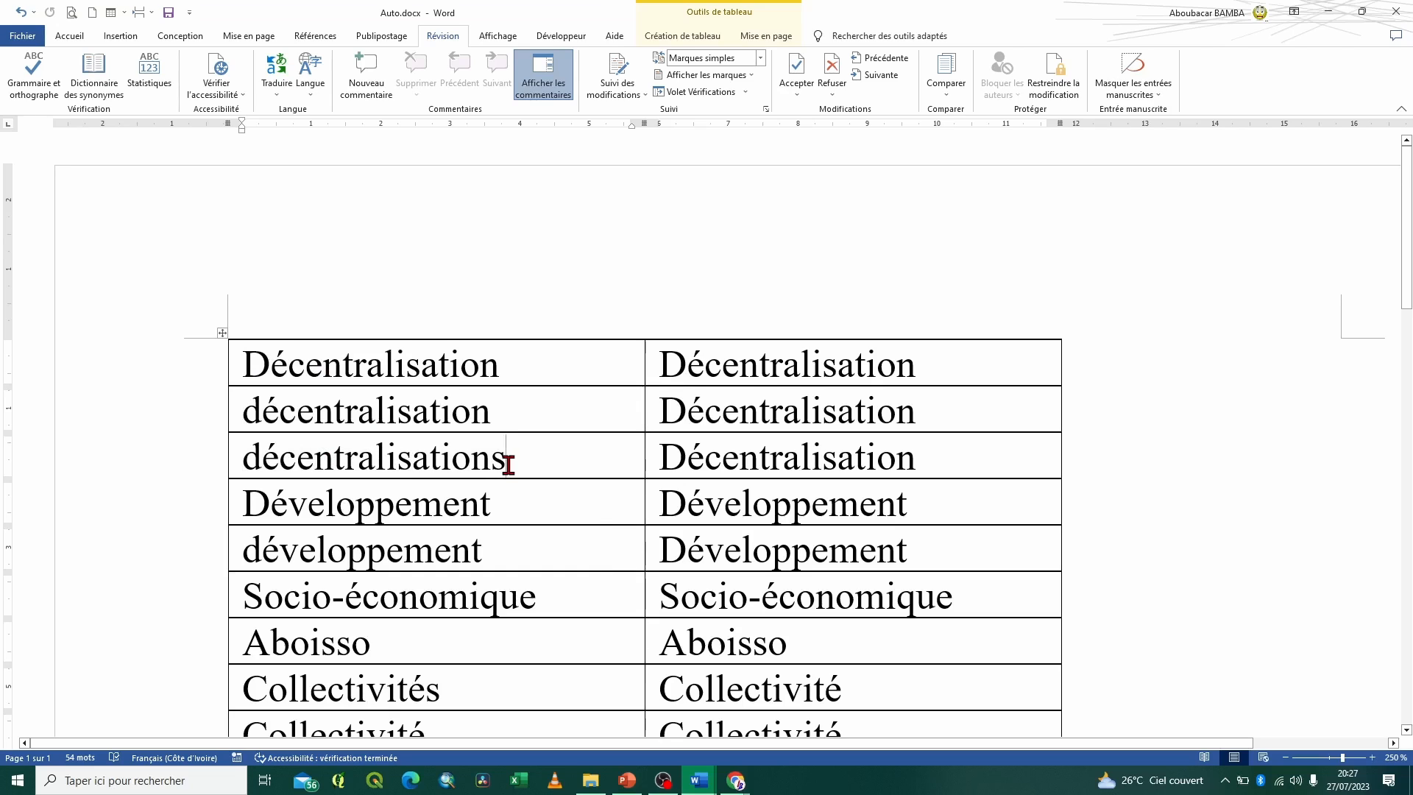
left_click_drag(508, 464, 253, 368)
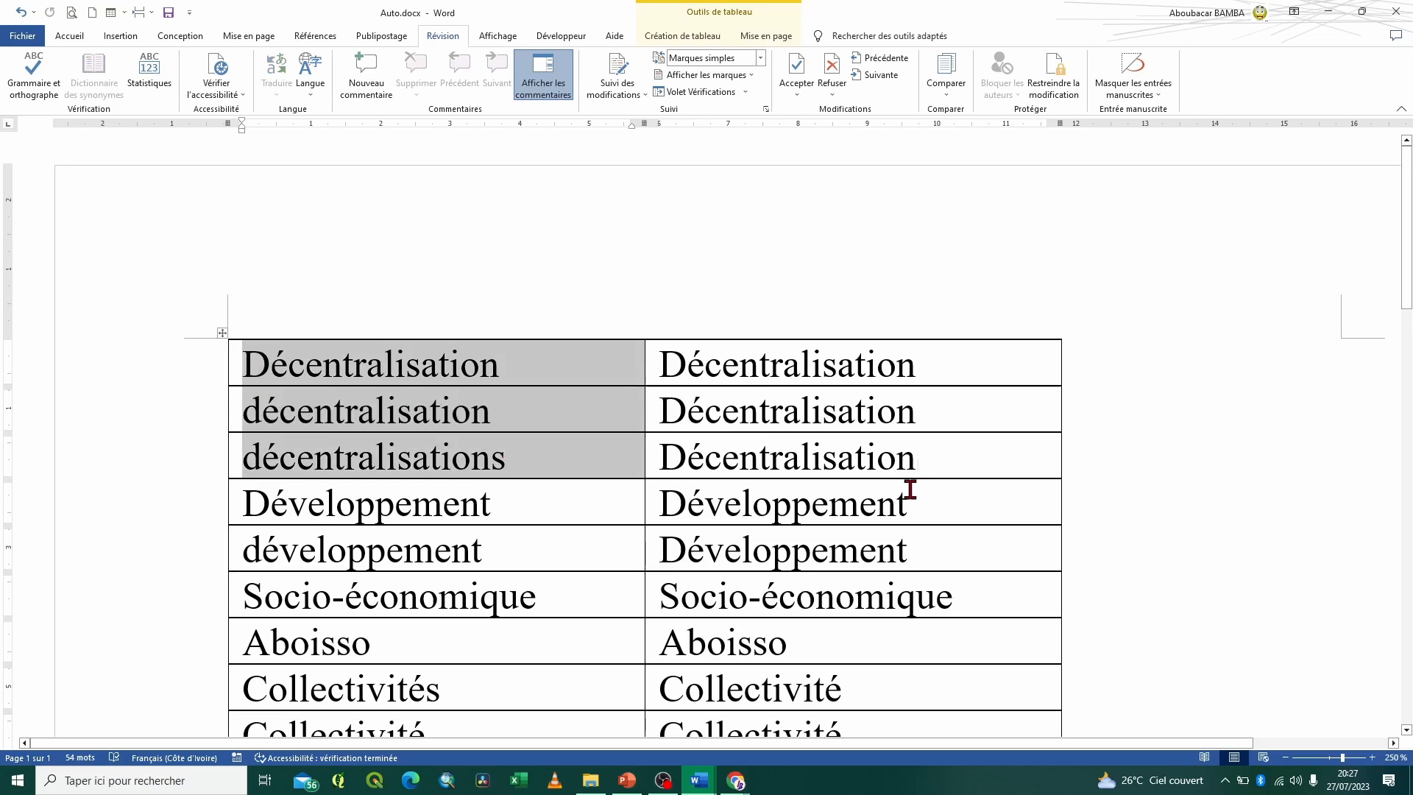
left_click_drag(919, 462, 685, 365)
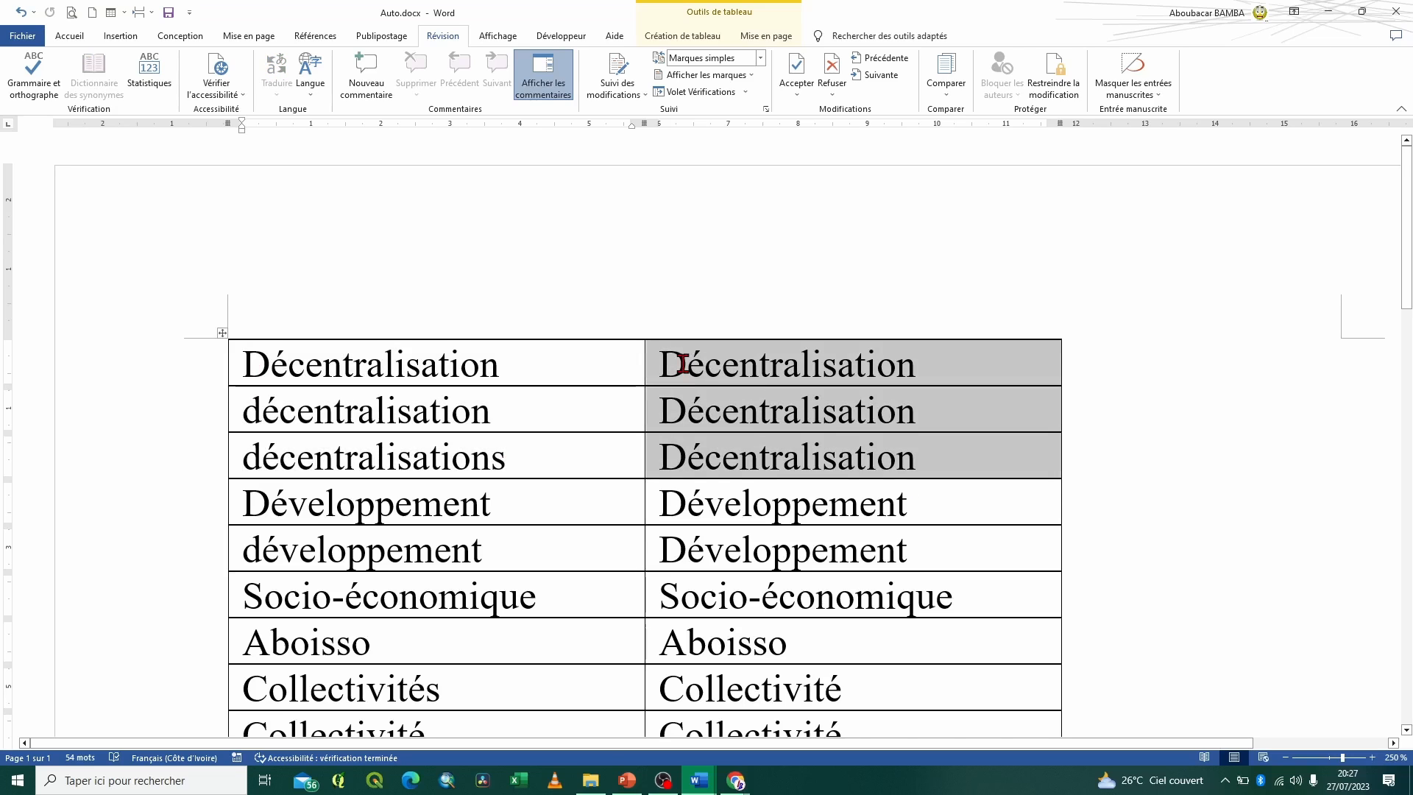
left_click(705, 475)
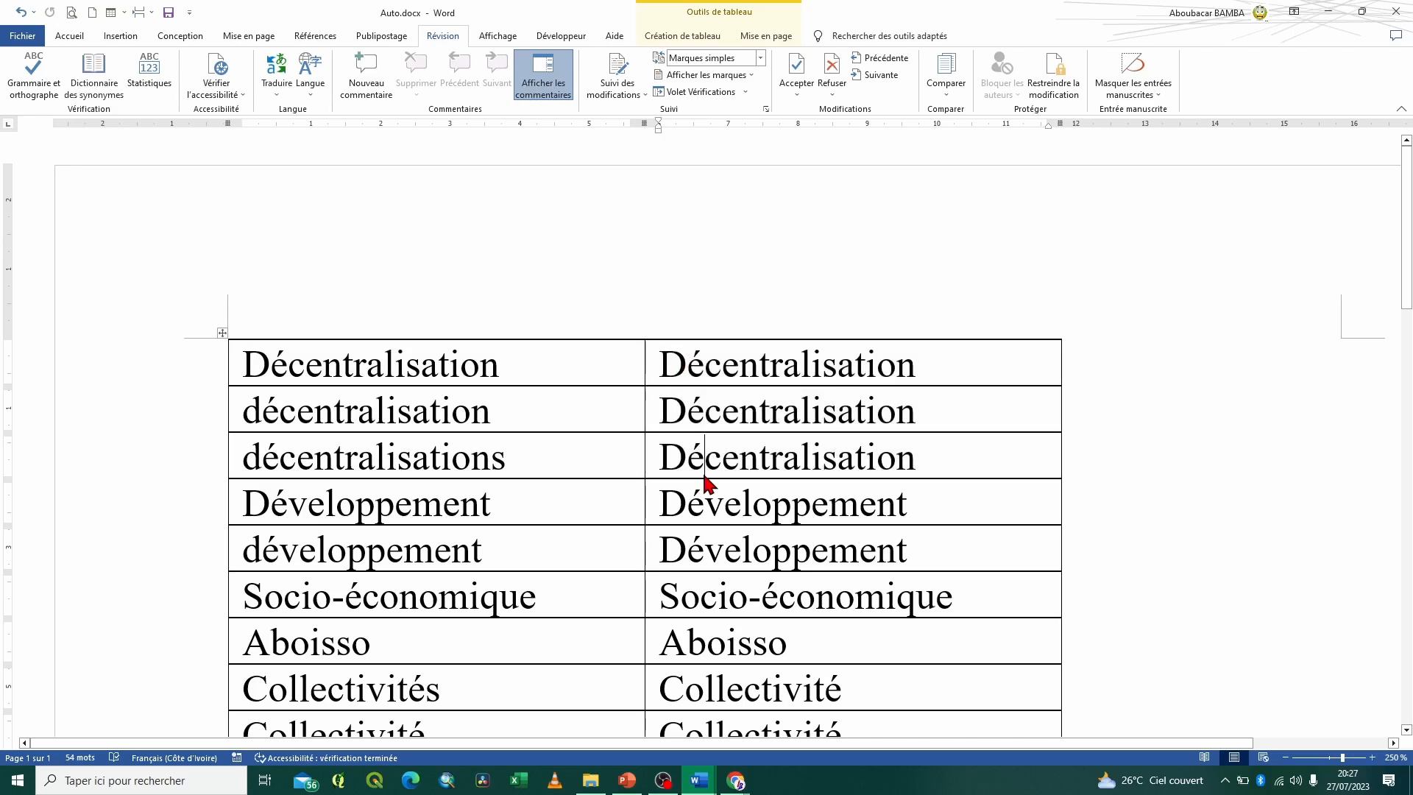
scroll(705, 482, "down", 5)
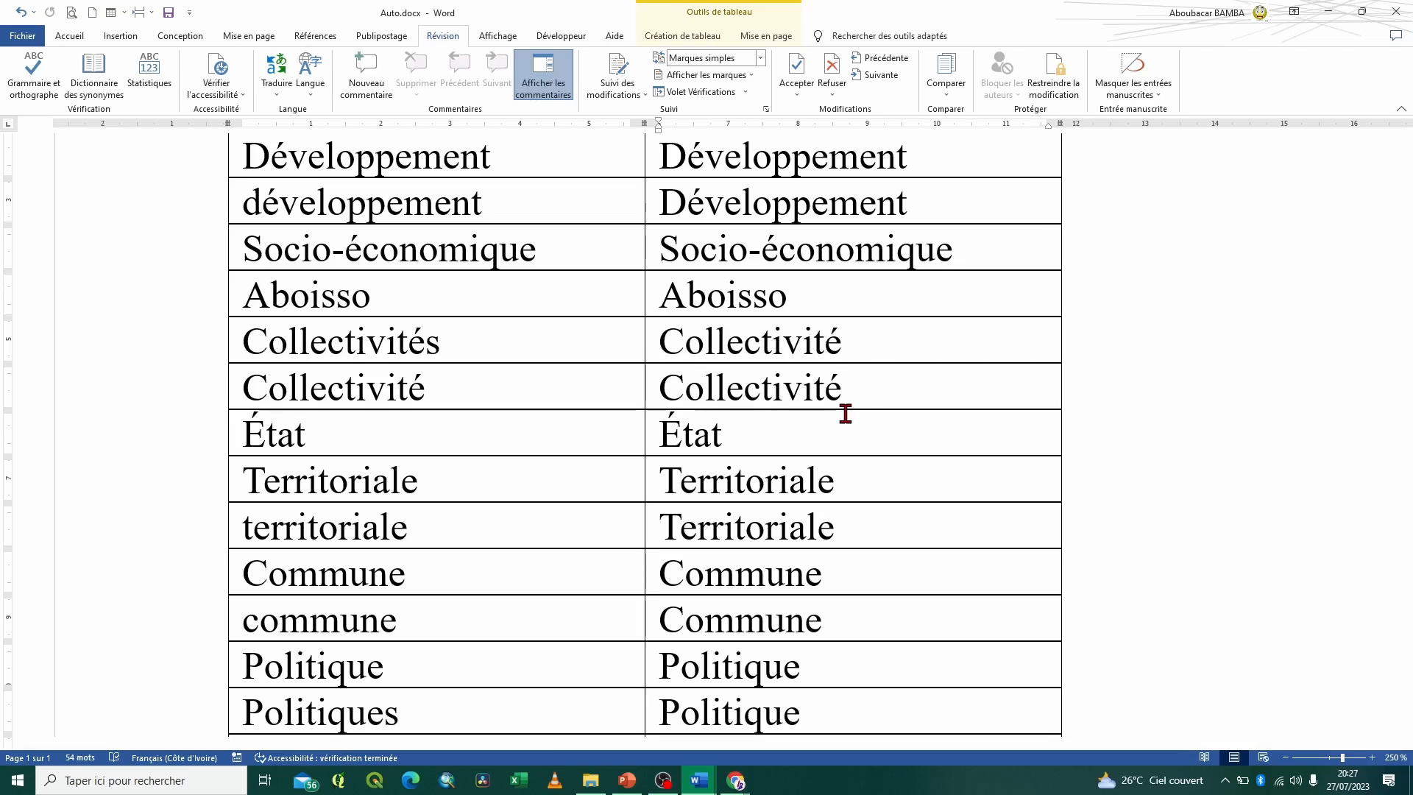
Close Auto.docx and bring up 02.docx in Word at the beginning of the document
left_click(1398, 14)
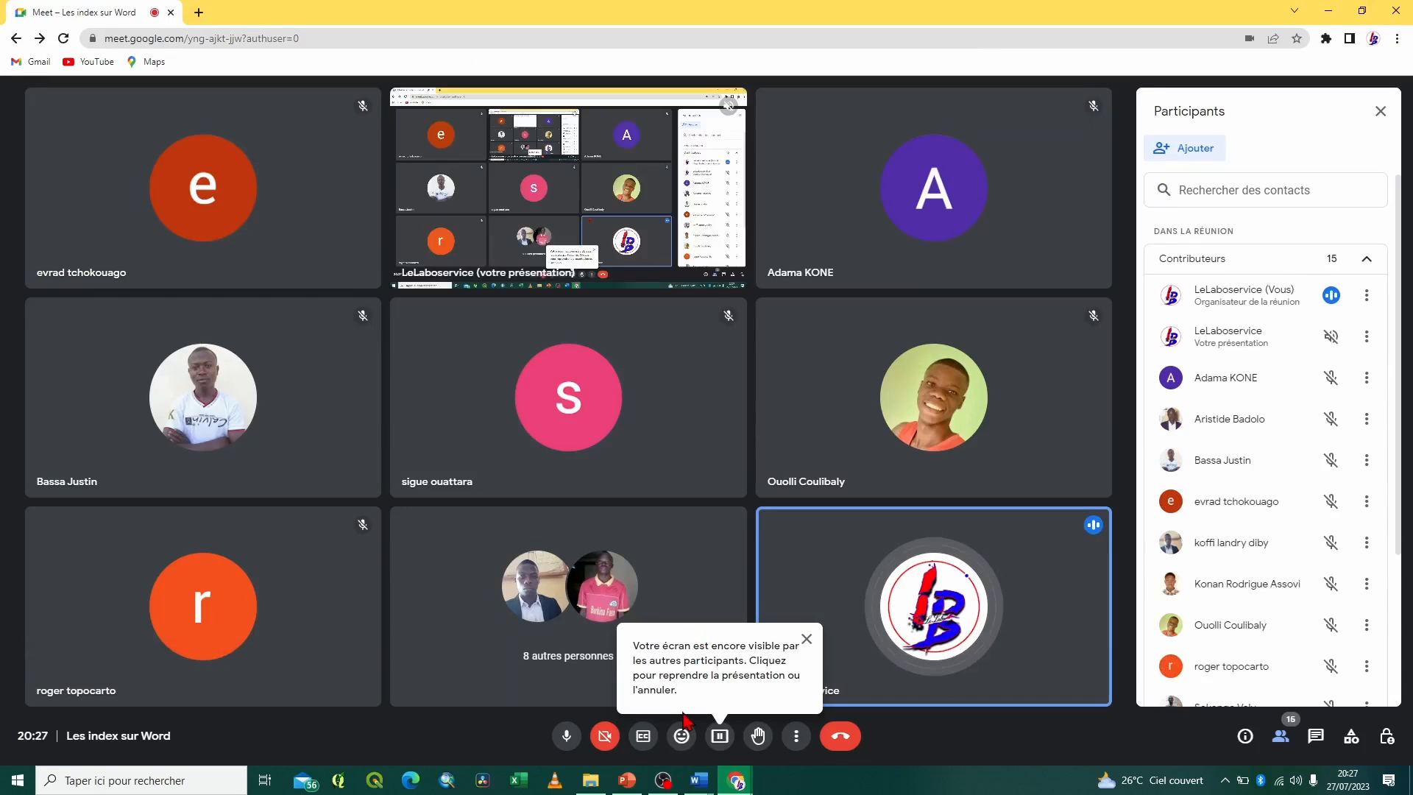
mouse_move(697, 786)
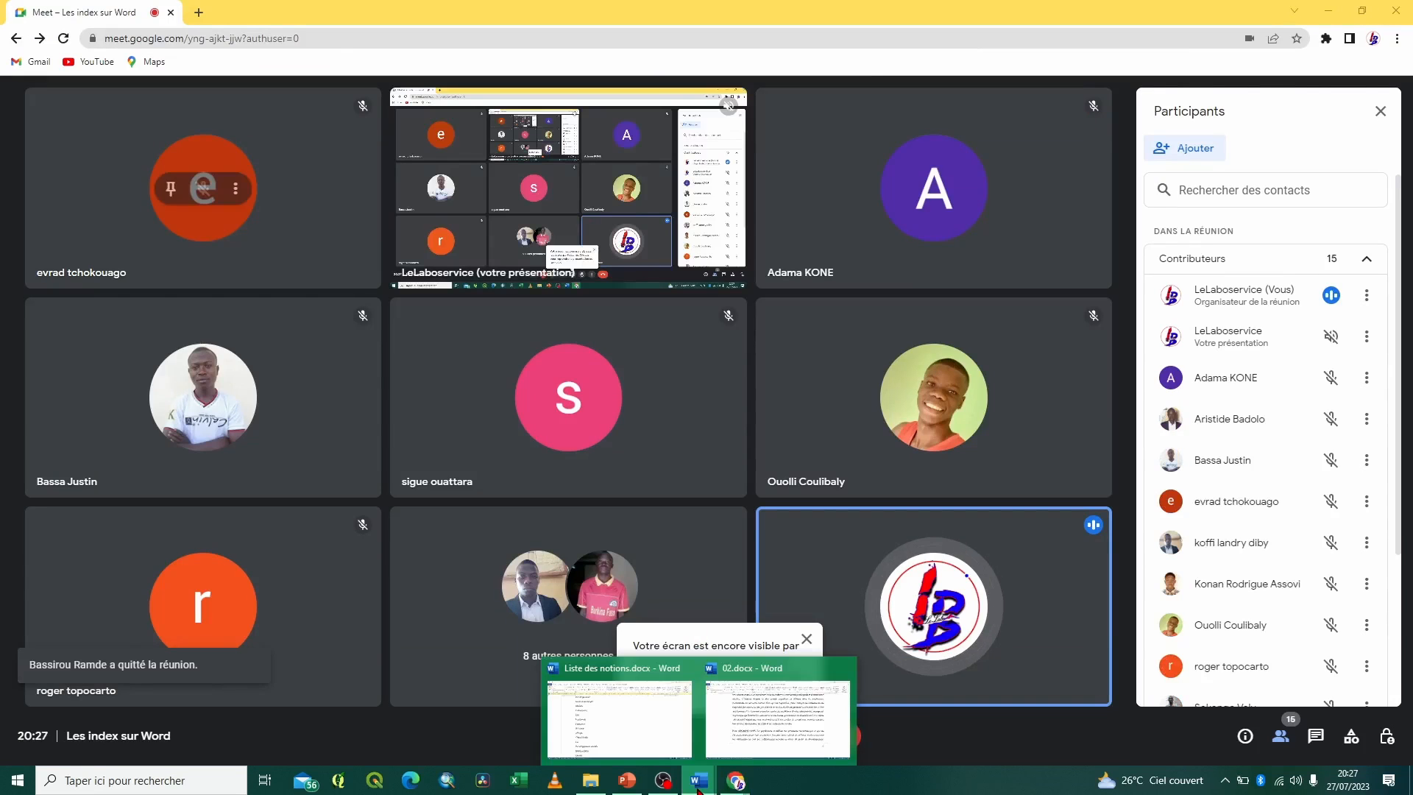
left_click(810, 716)
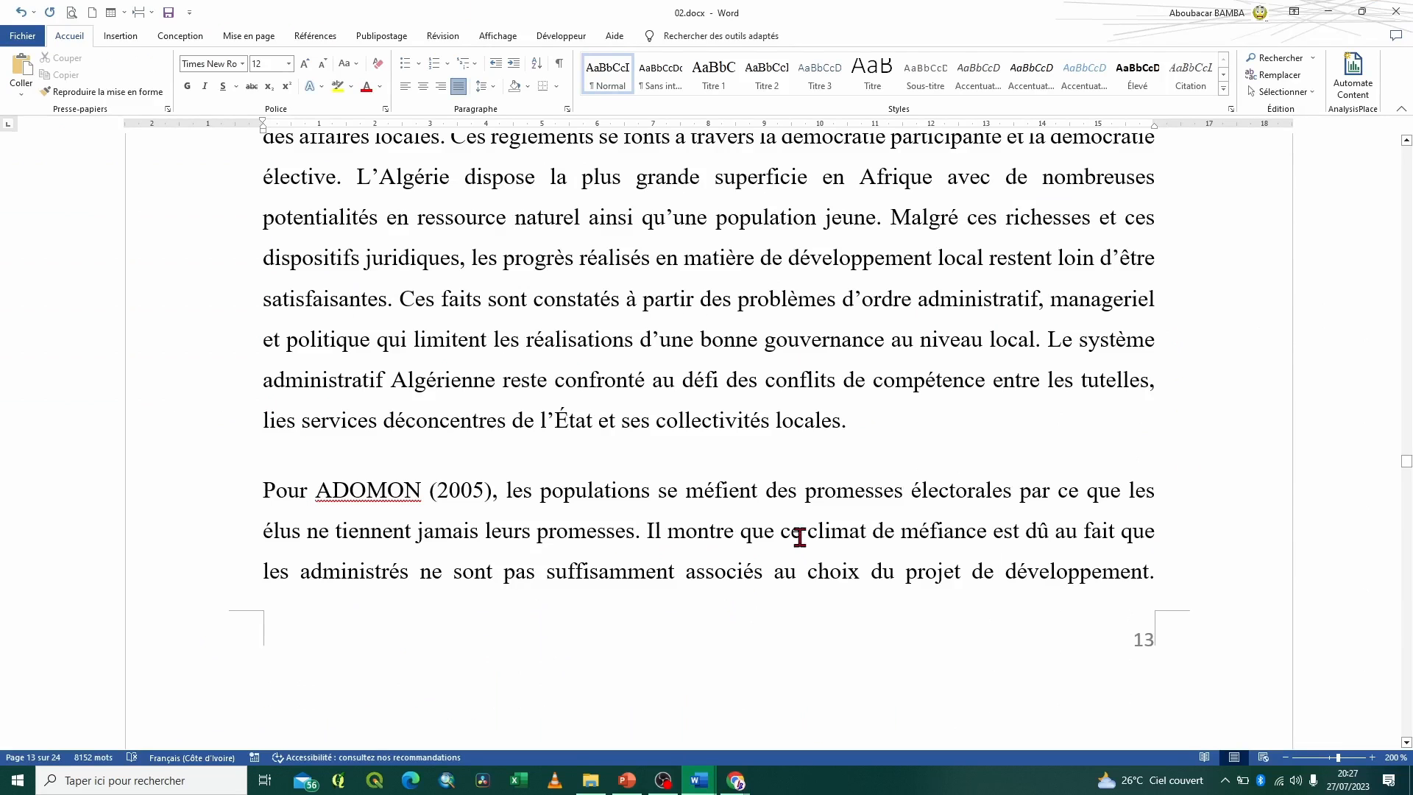
key("ctrl+Home")
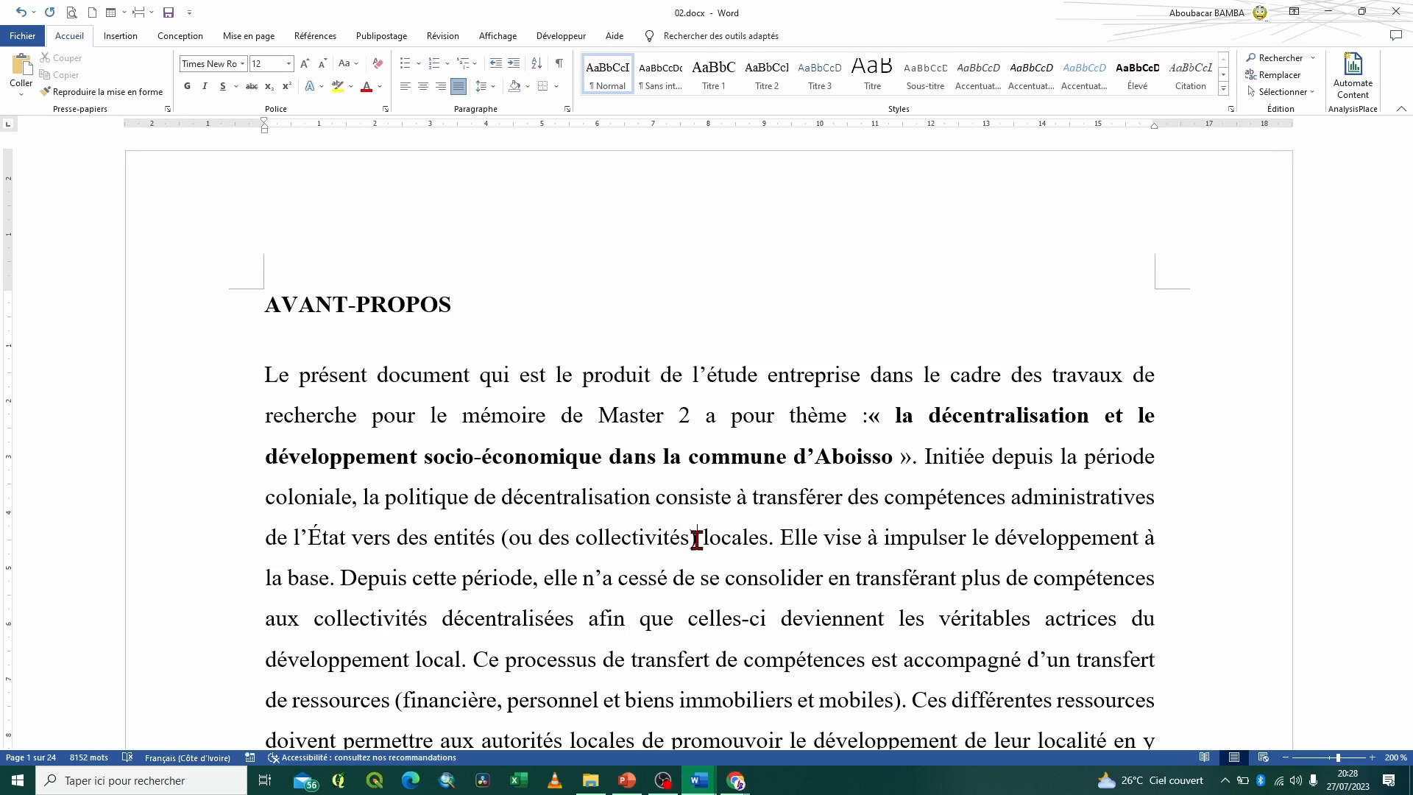
Switch to the Google Meet call and admit the participant waiting to join
mouse_move(738, 785)
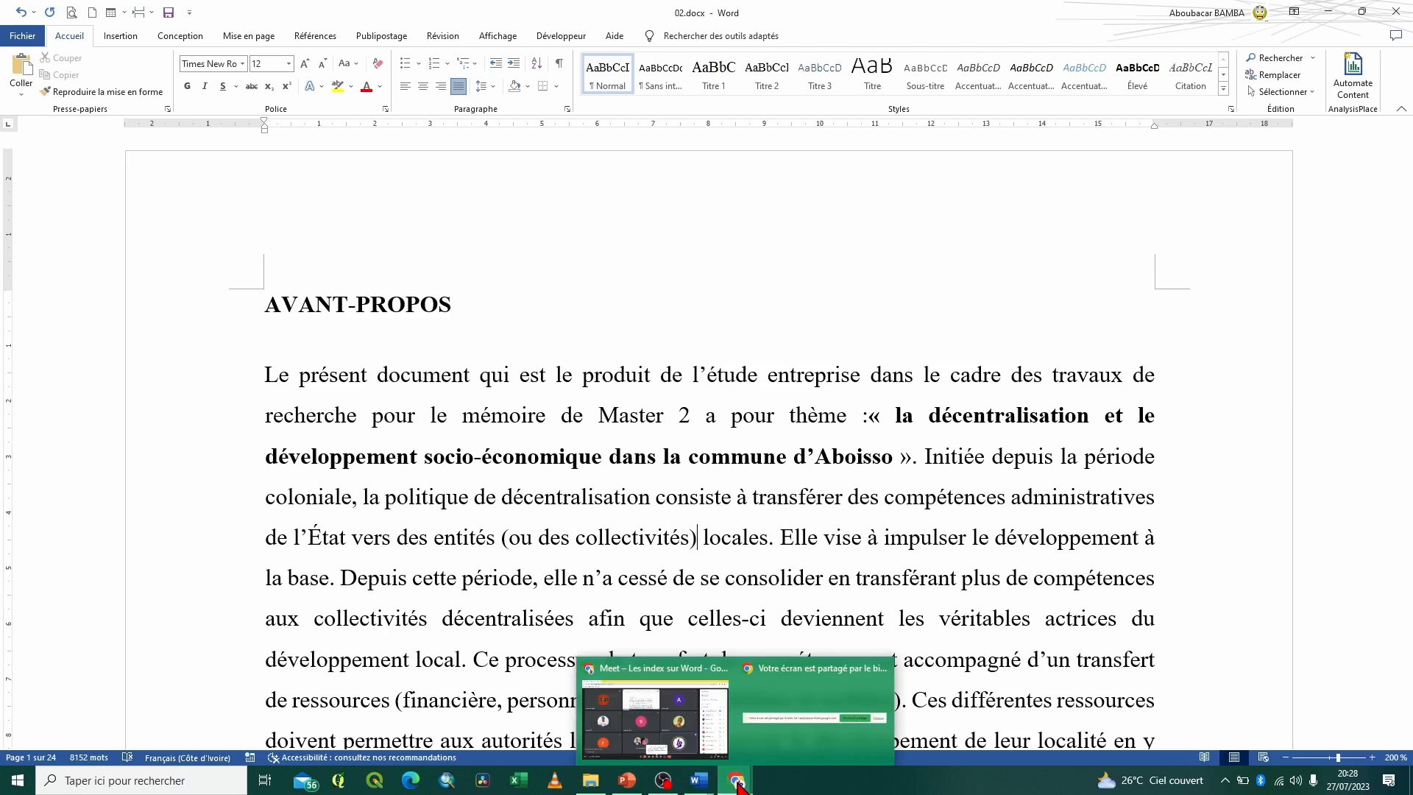
left_click(655, 717)
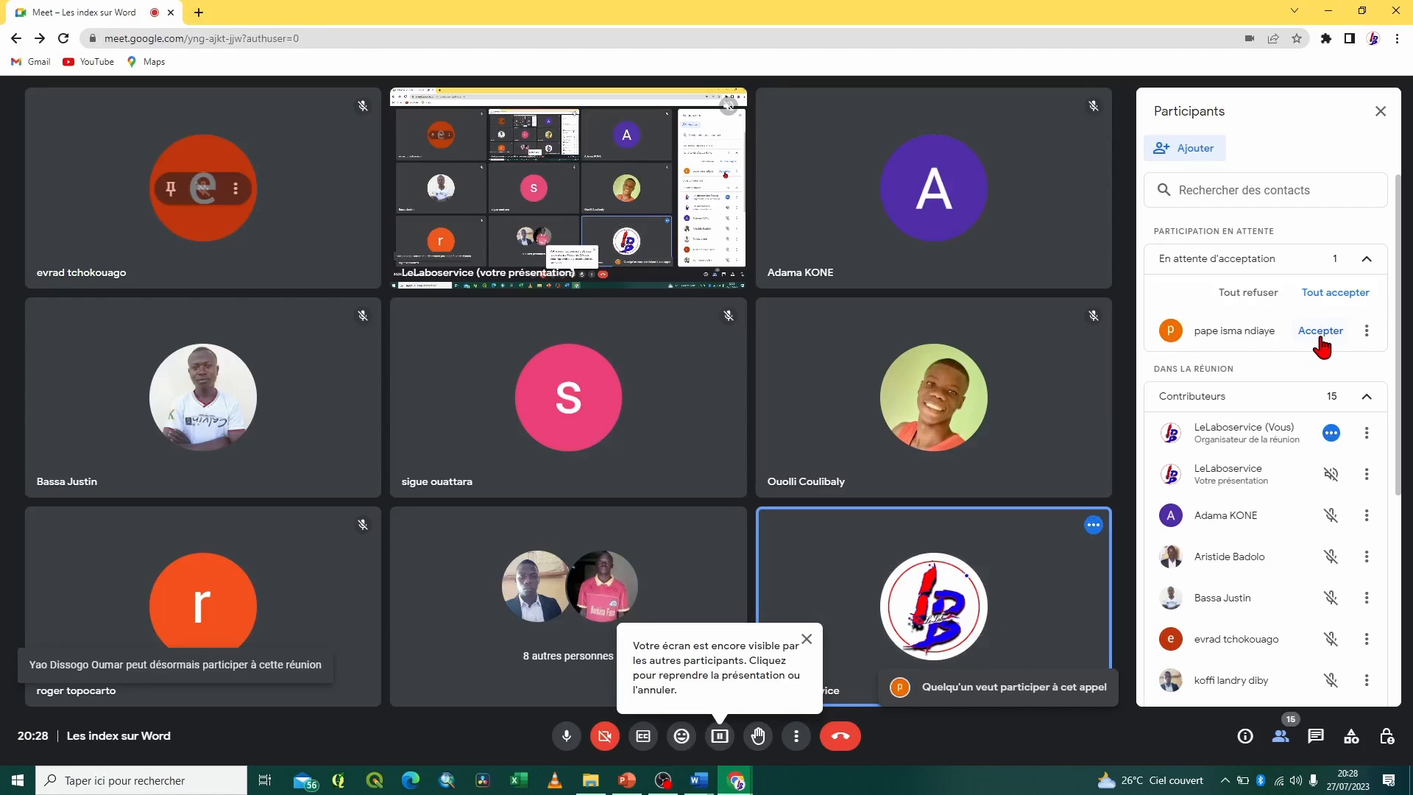
left_click(1320, 331)
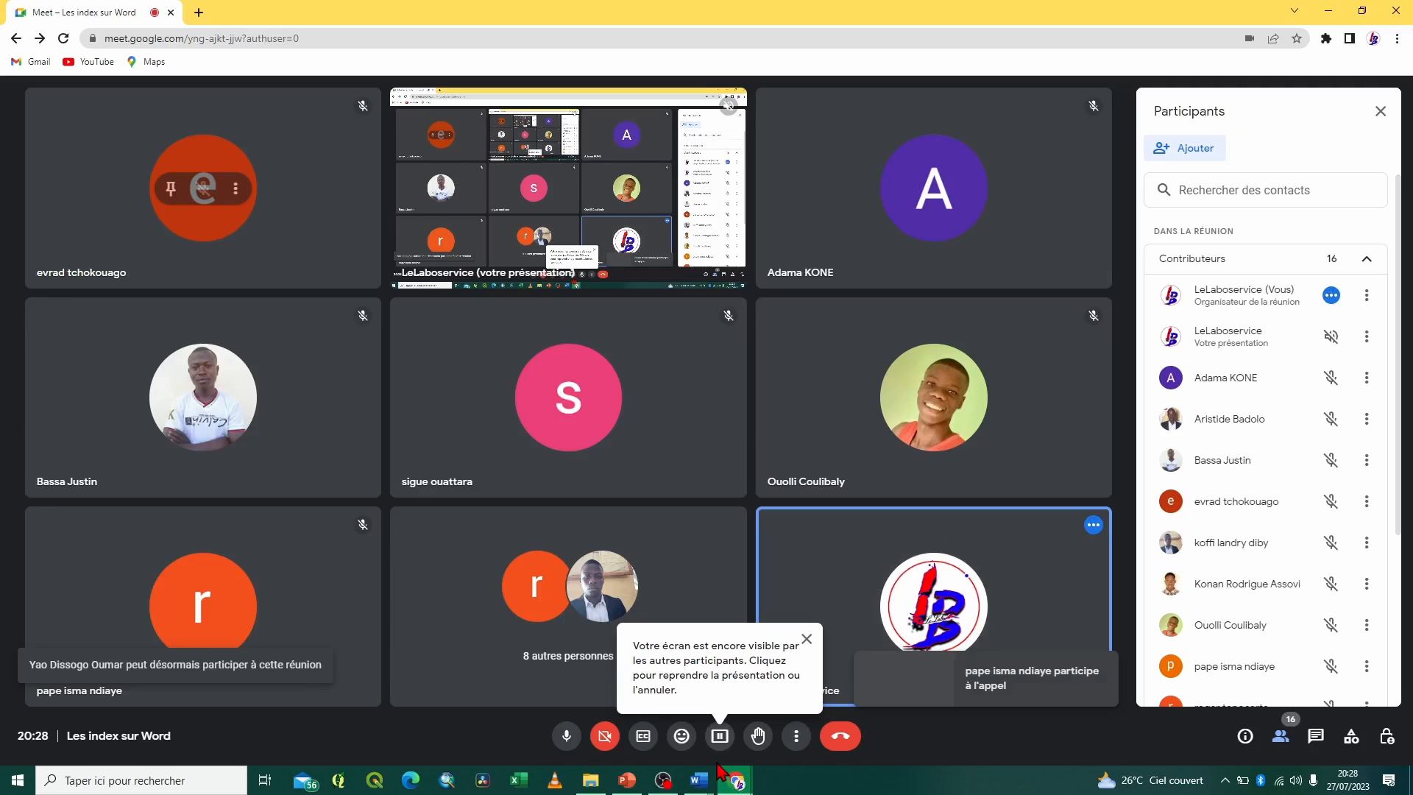
Switch to Liste des notions.docx in Word and read through the list of notions from Décentralisation to Enjeux
left_click(719, 770)
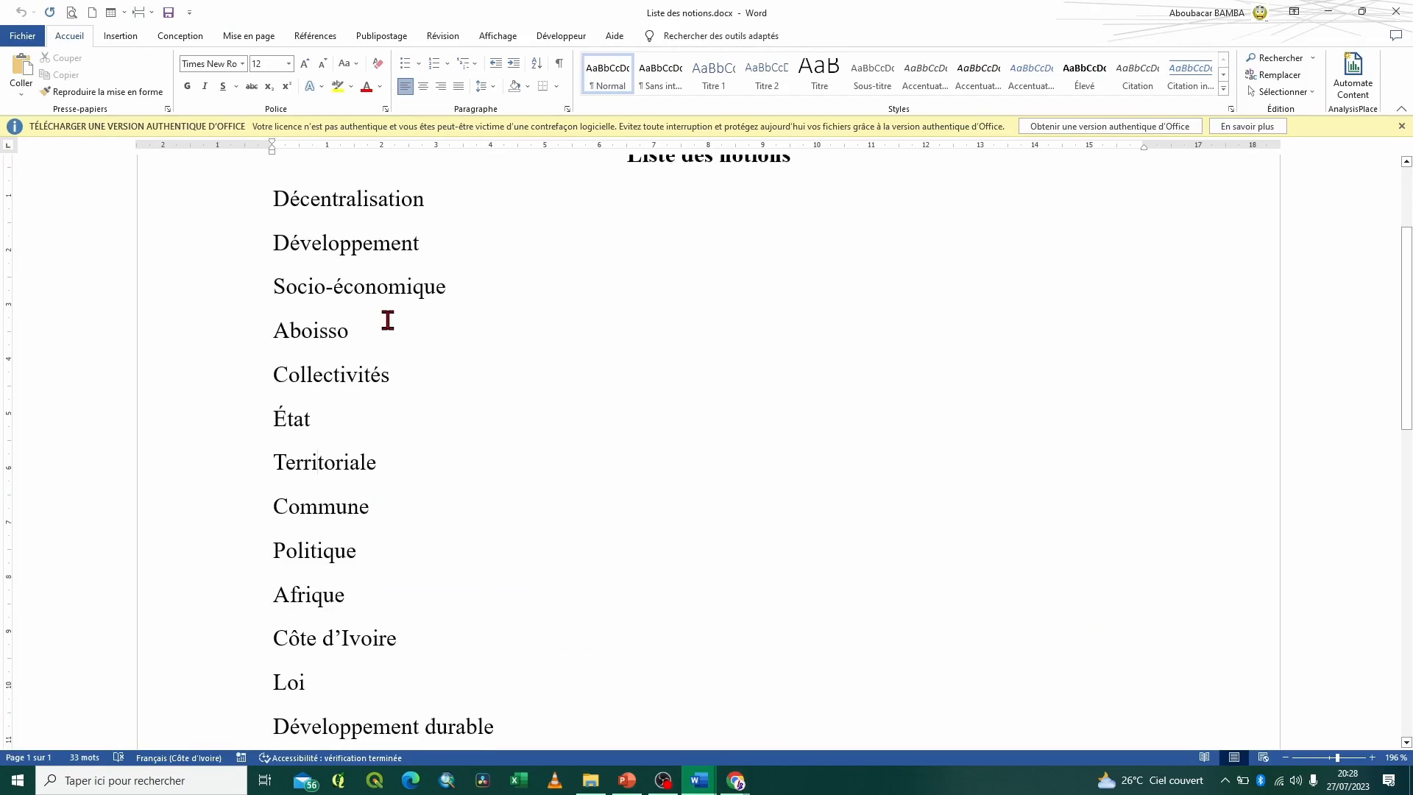
scroll(371, 650, "down", 1)
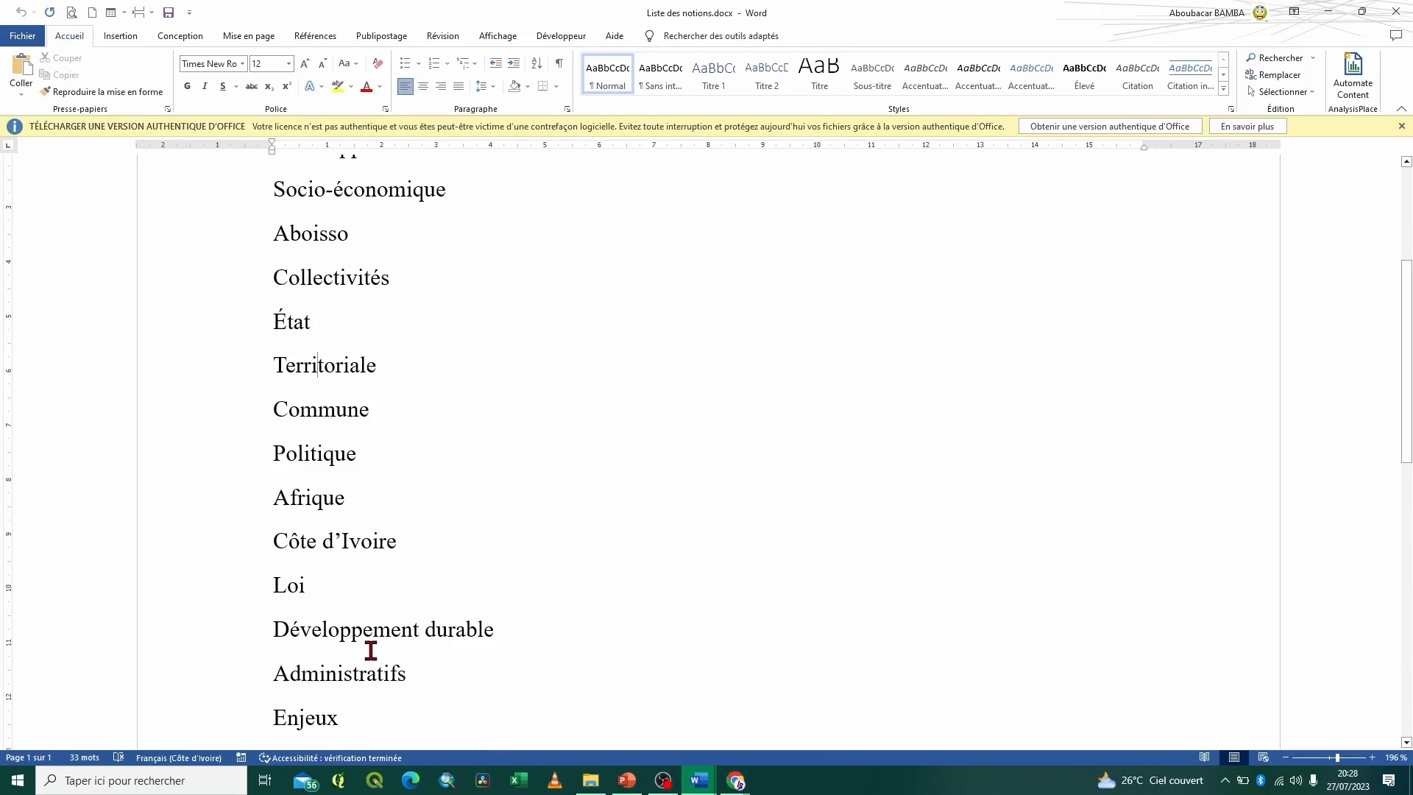
scroll(371, 650, "down", 1)
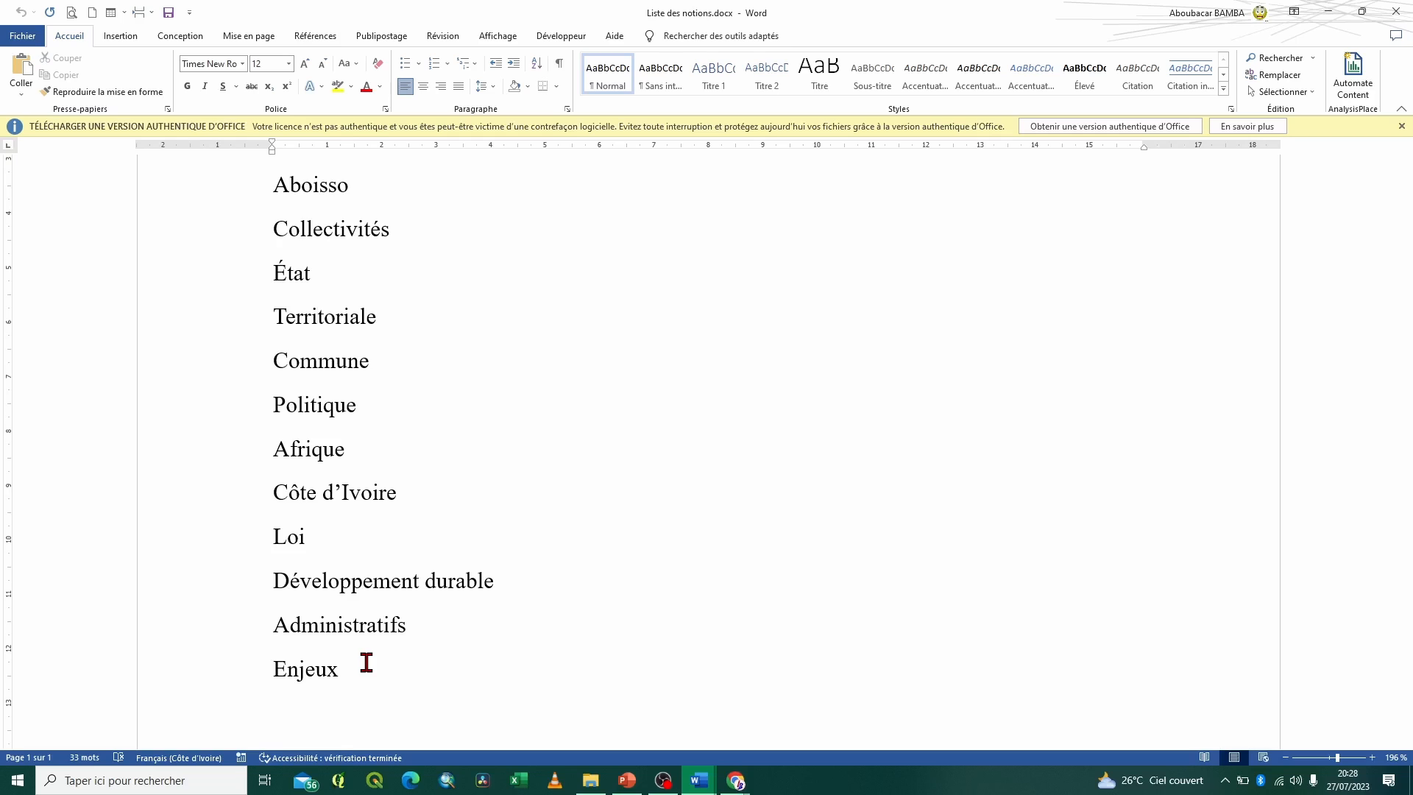
scroll(723, 359, "up", 2)
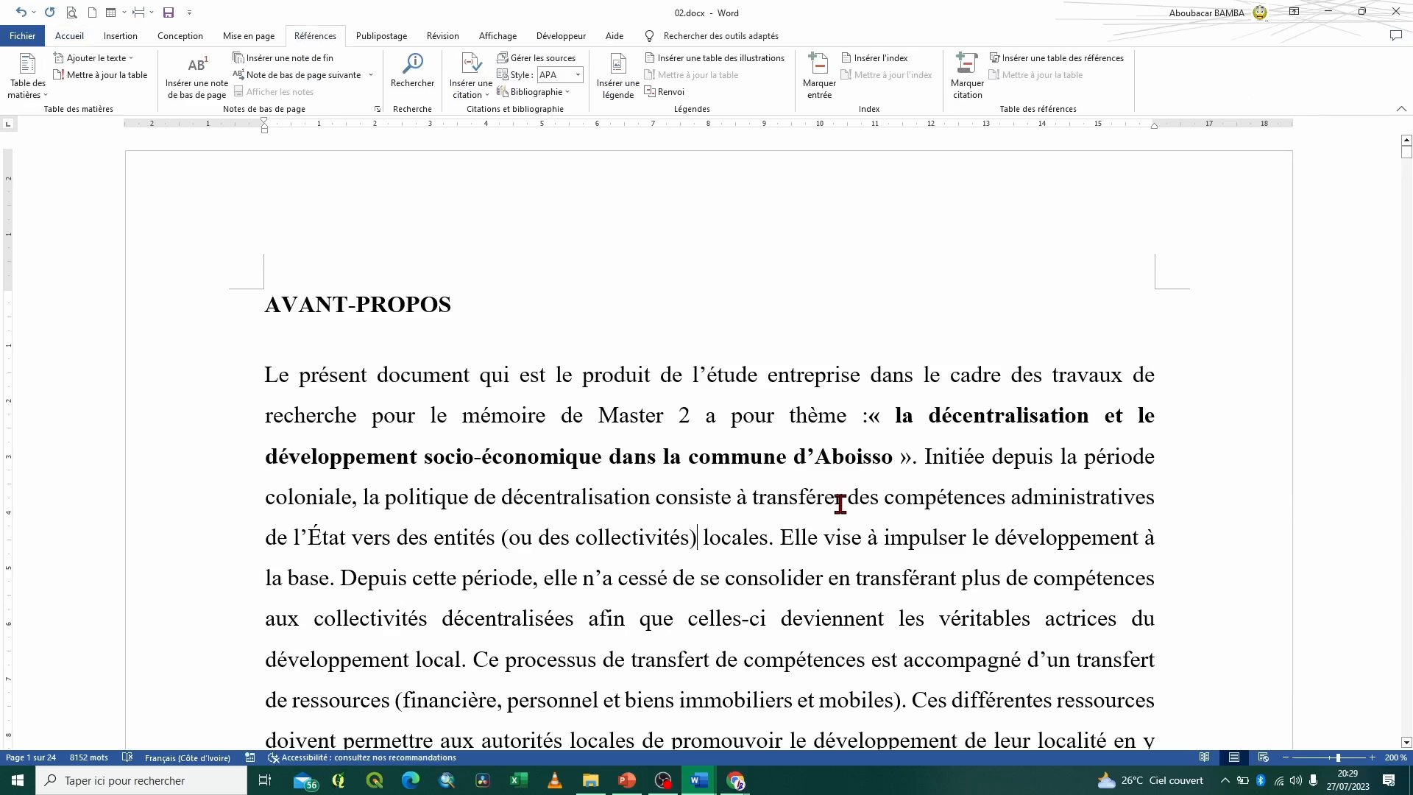
Automatically mark the index entries in 02.docx using Auto.docx as the concordance file, starting from the Liste d'index page
left_click(842, 499)
key("ctrl+End")
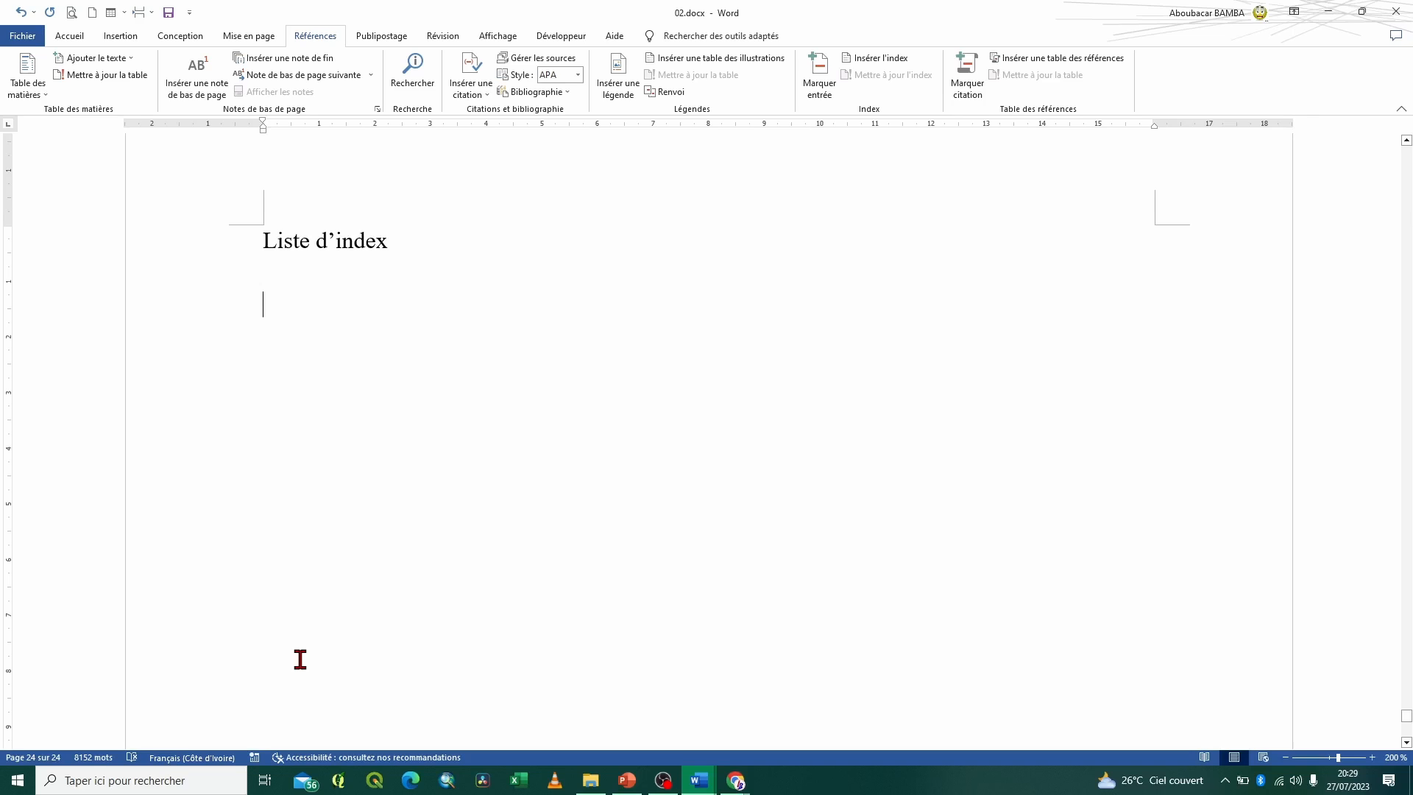
left_click(887, 59)
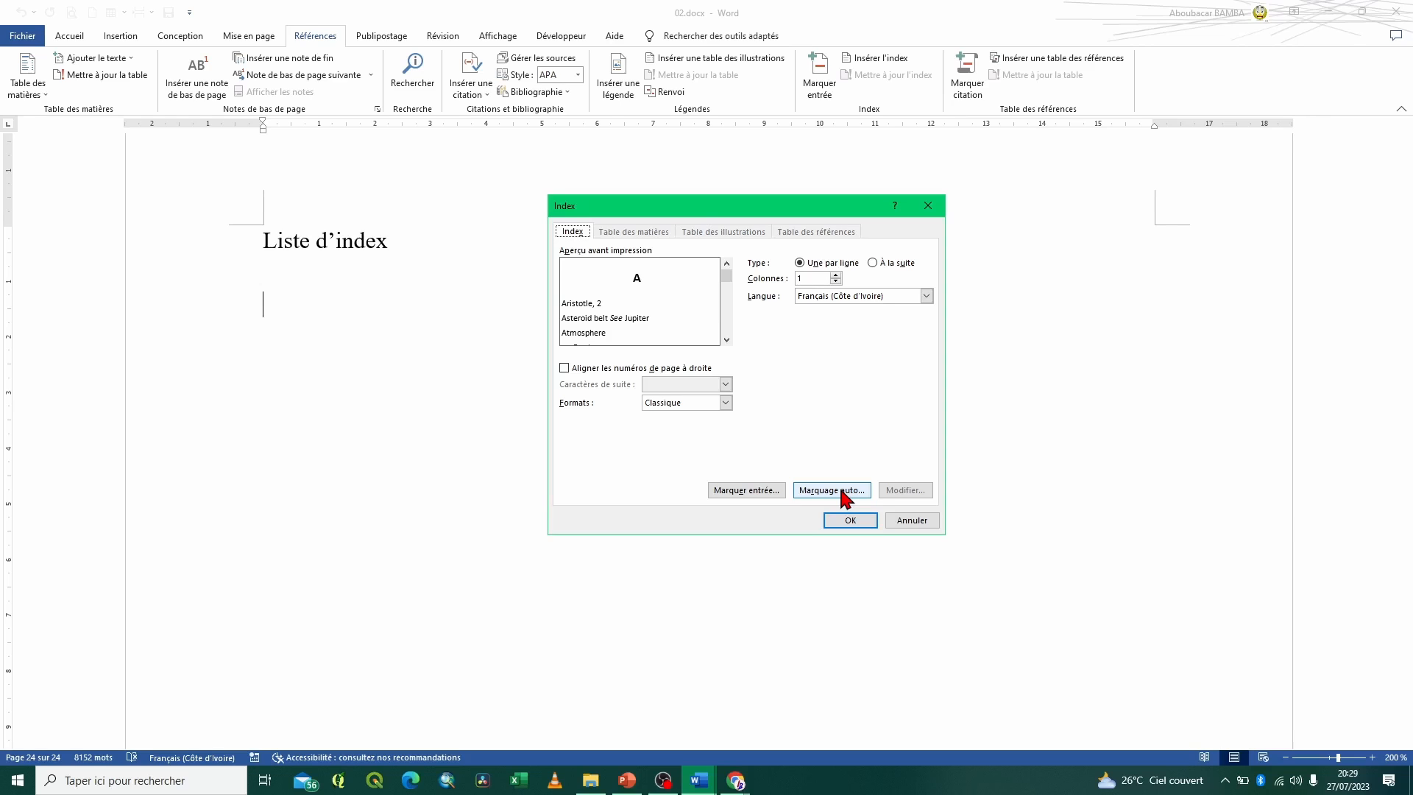
left_click(842, 491)
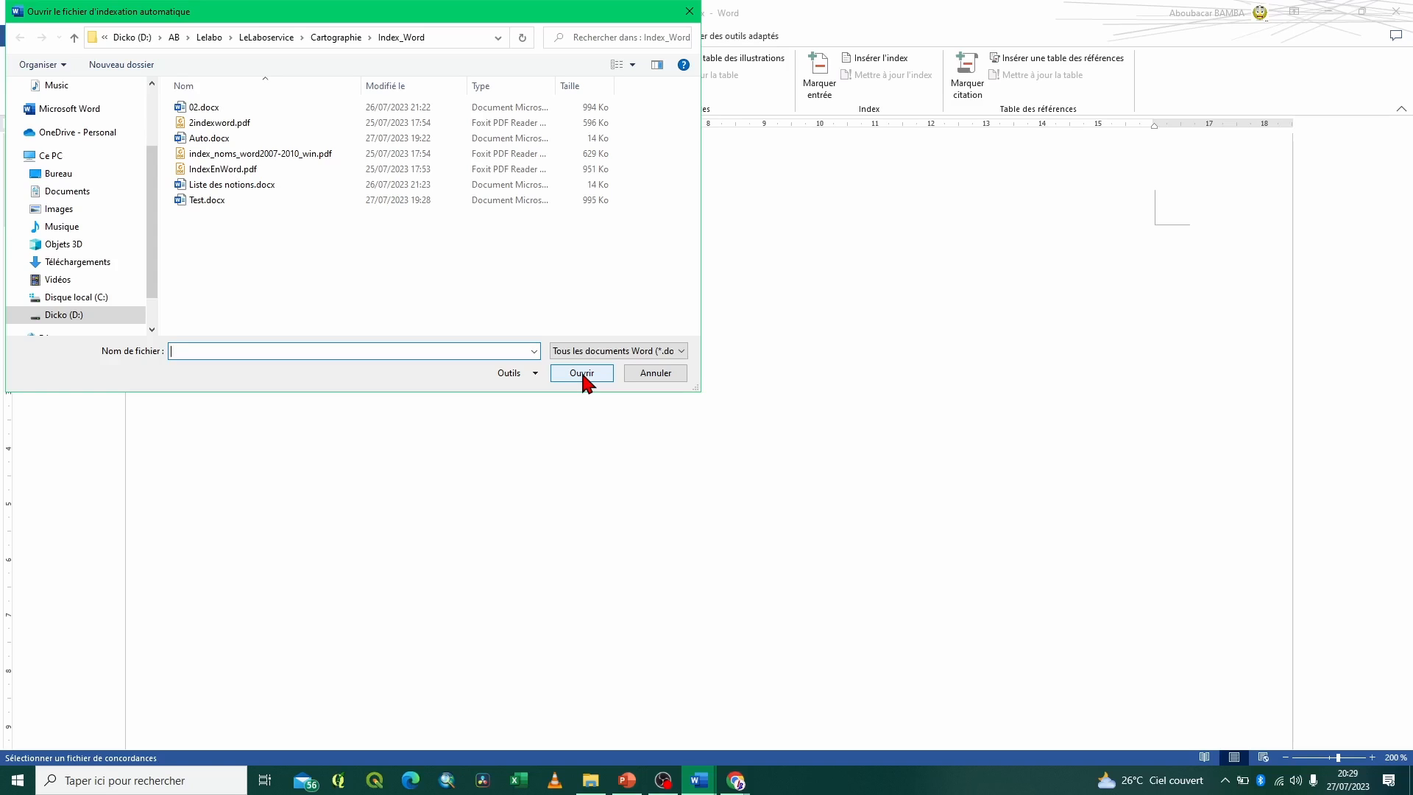
left_click(226, 143)
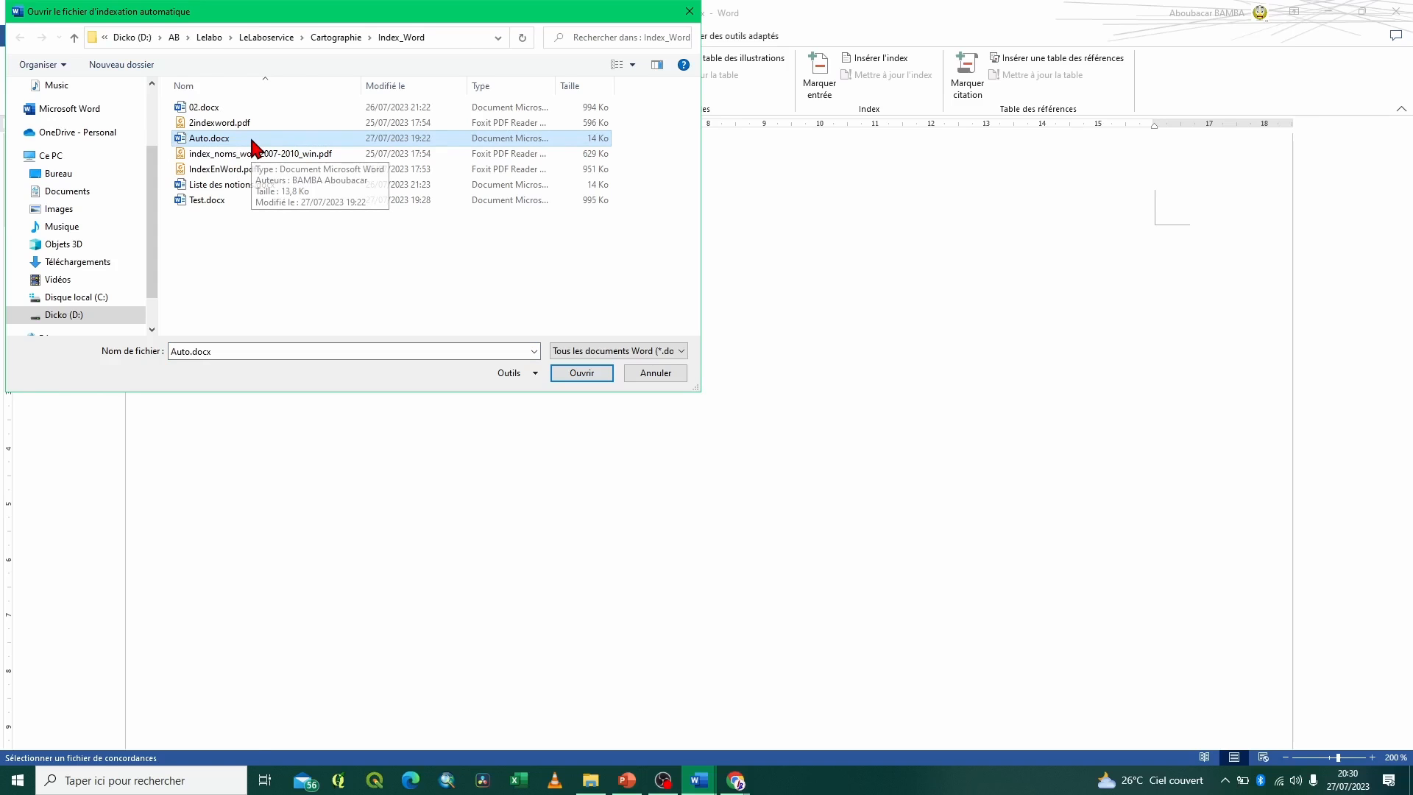
left_click(572, 371)
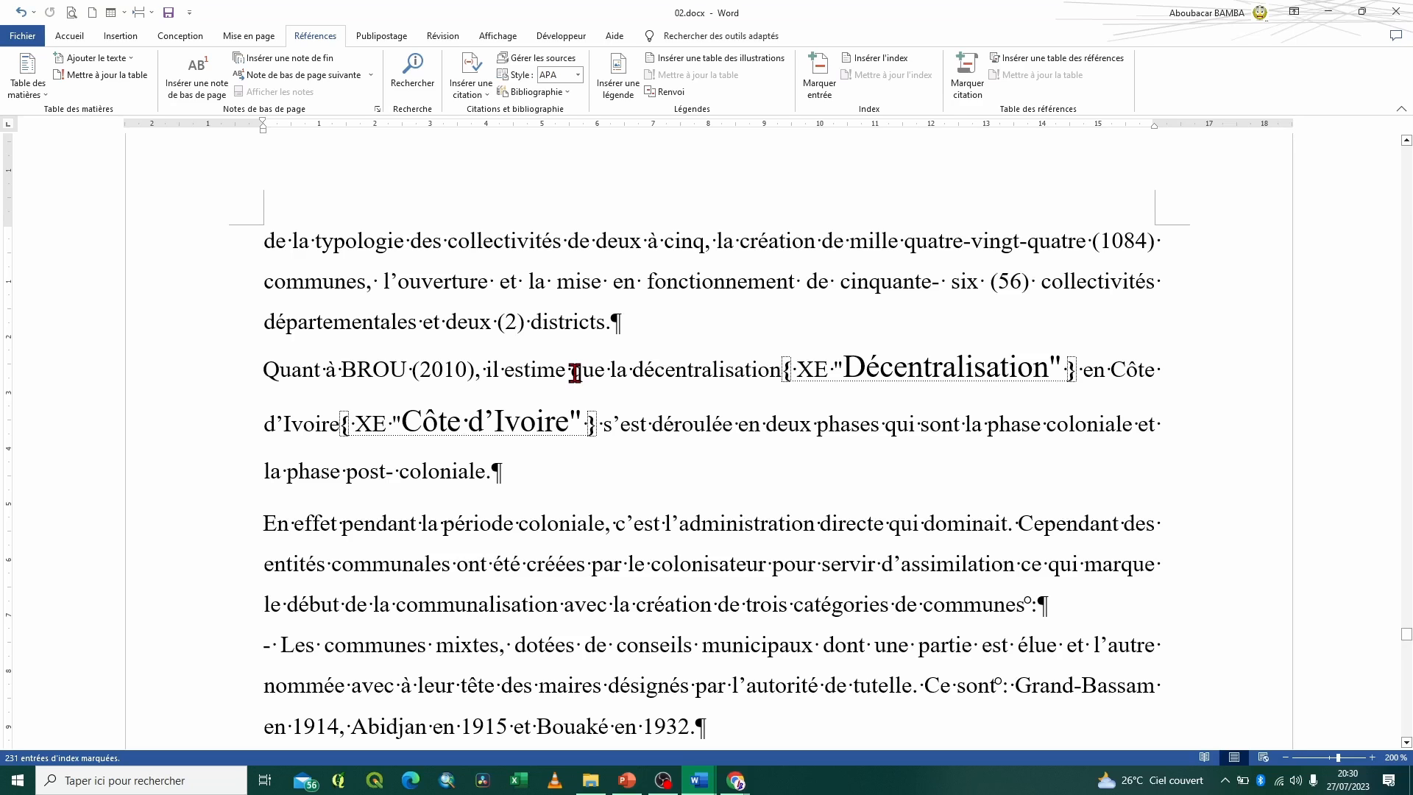
Insert a one-column Moderne-format index under Liste d'index with right-aligned page numbers and underline leaders, and review its entries
left_click(877, 59)
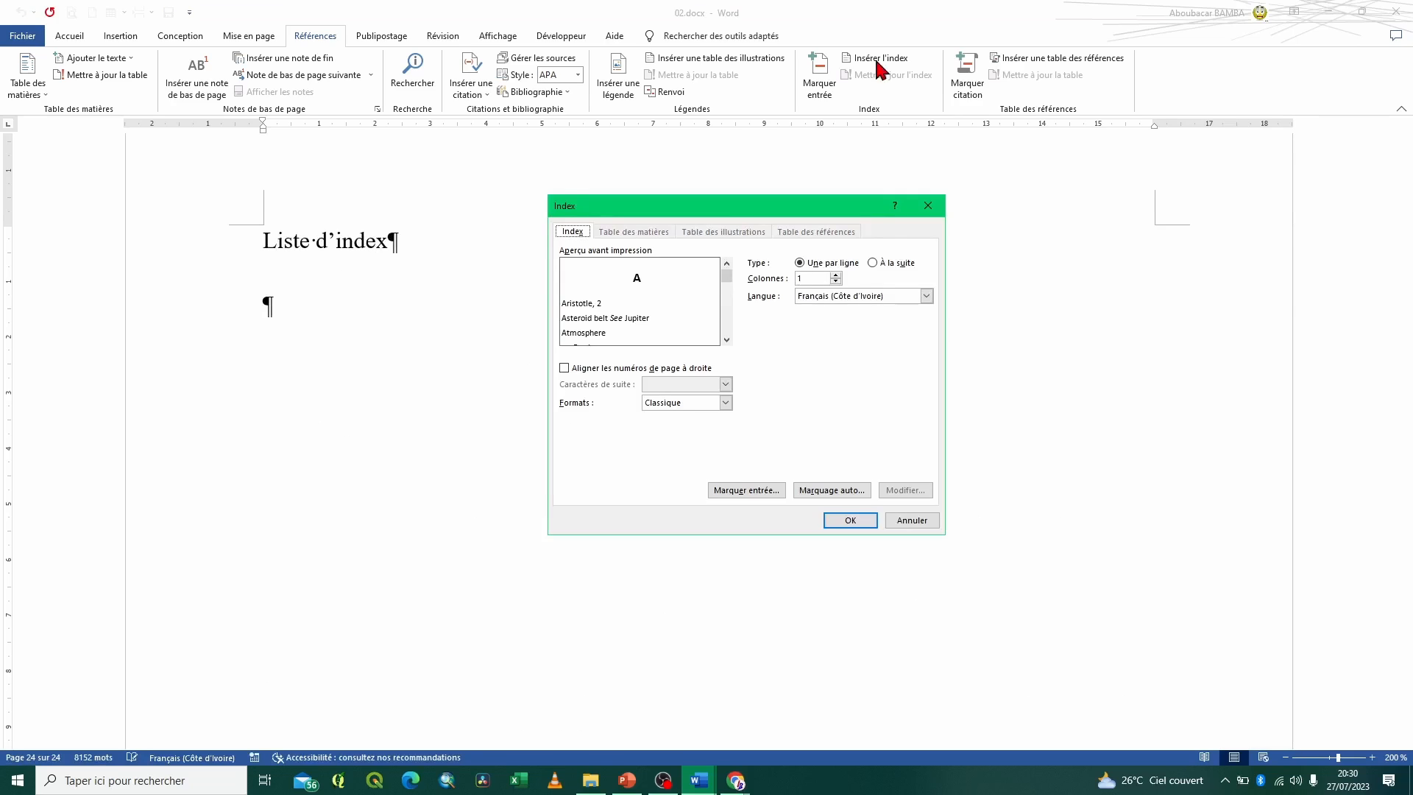
left_click(725, 402)
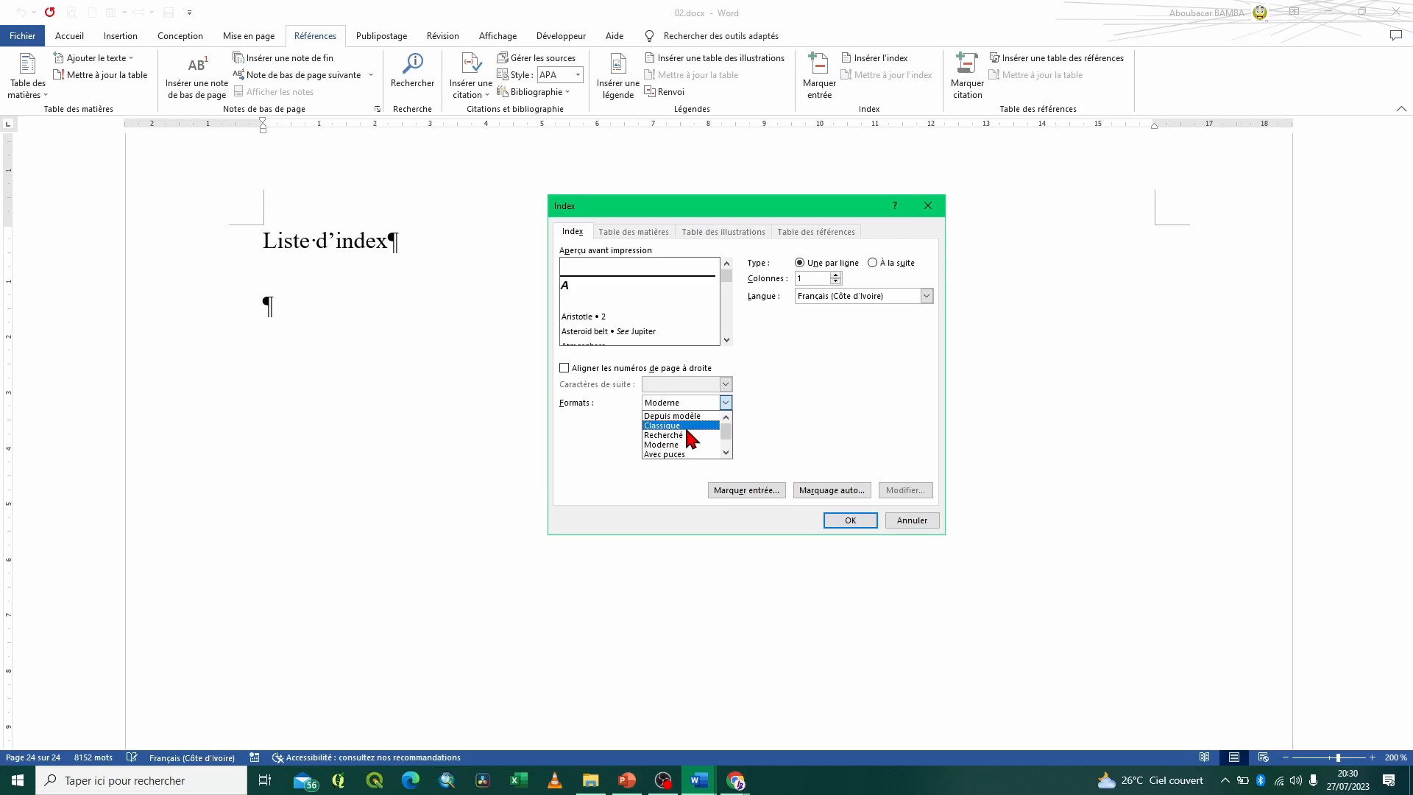
left_click(685, 425)
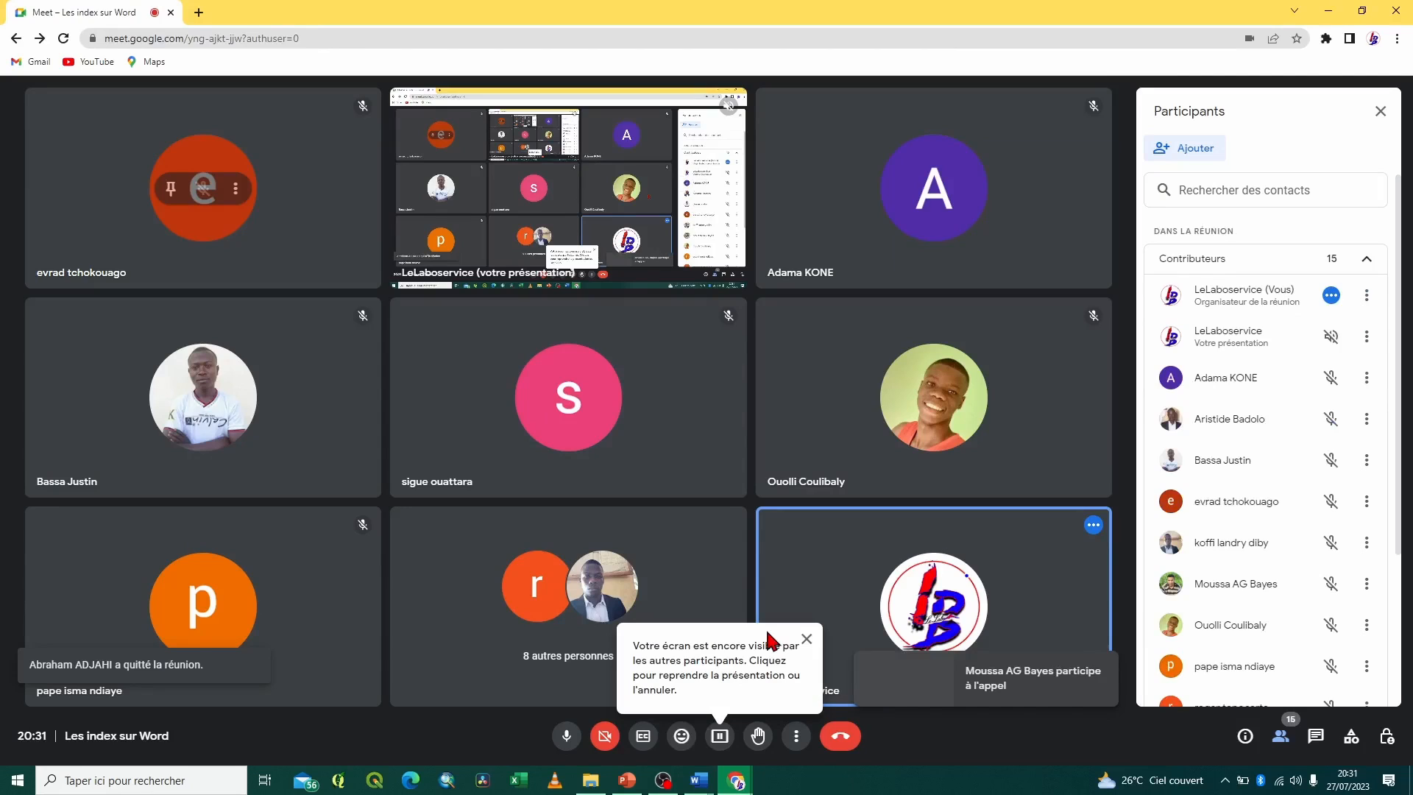
left_click(701, 781)
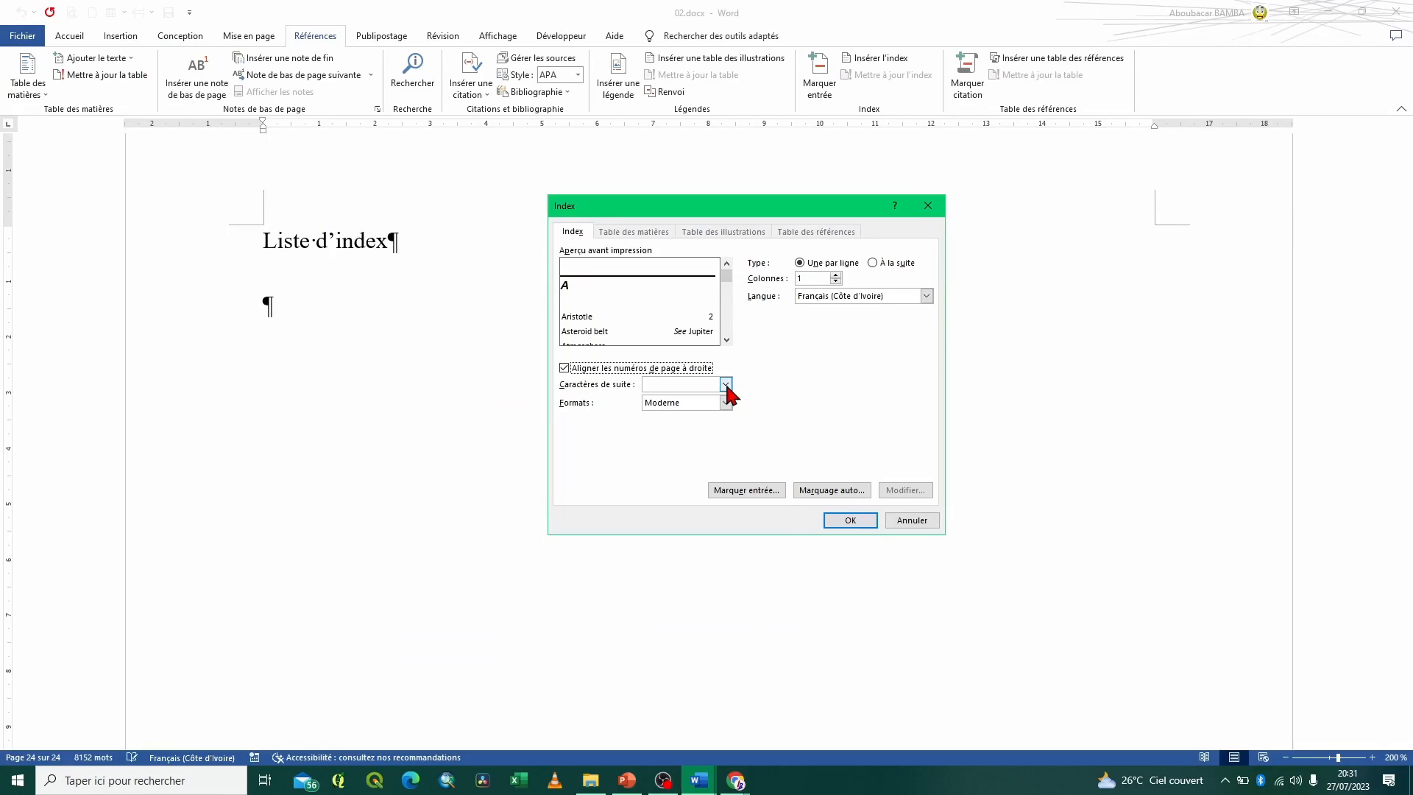
left_click(726, 384)
left_click(669, 409)
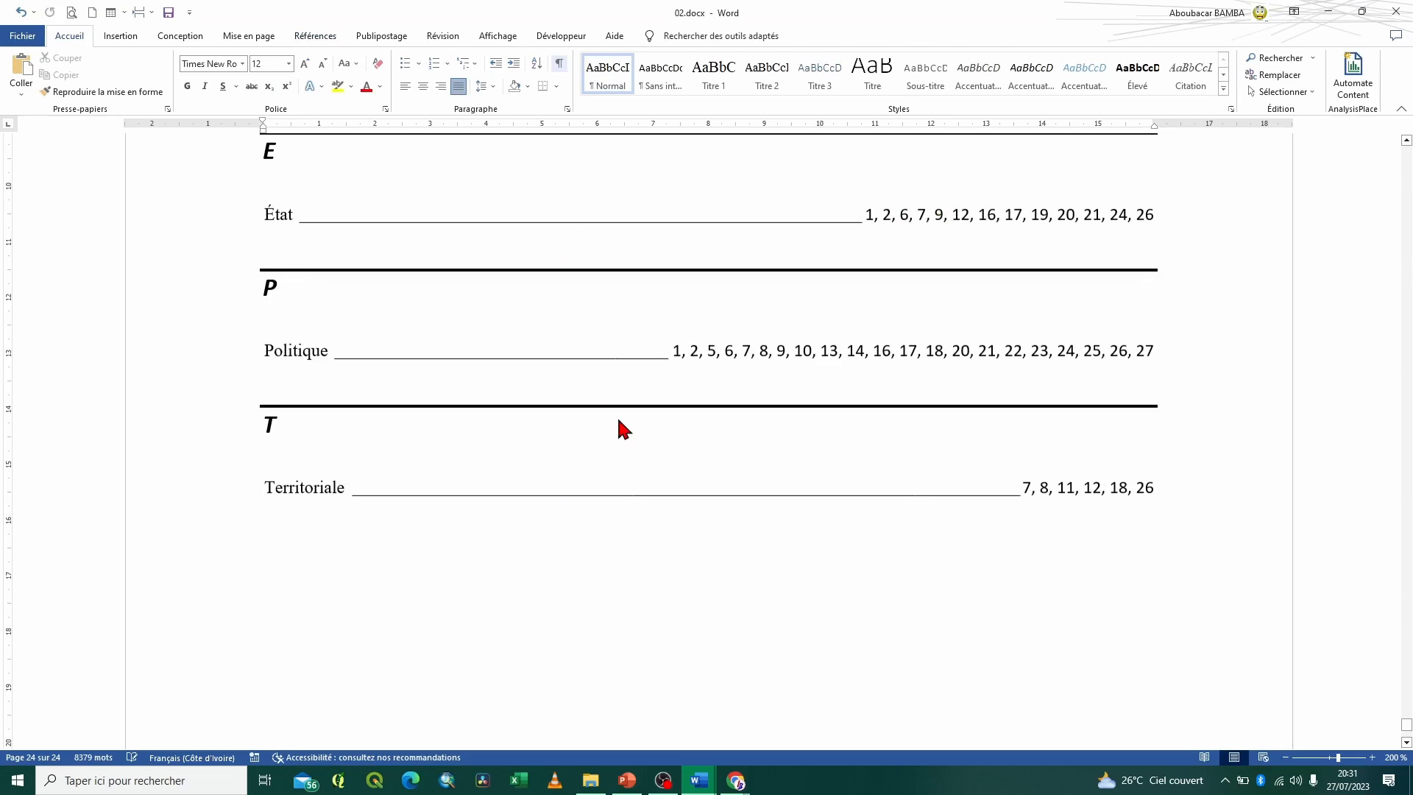
scroll(624, 429, "up", 6)
scroll(597, 442, "up", 3)
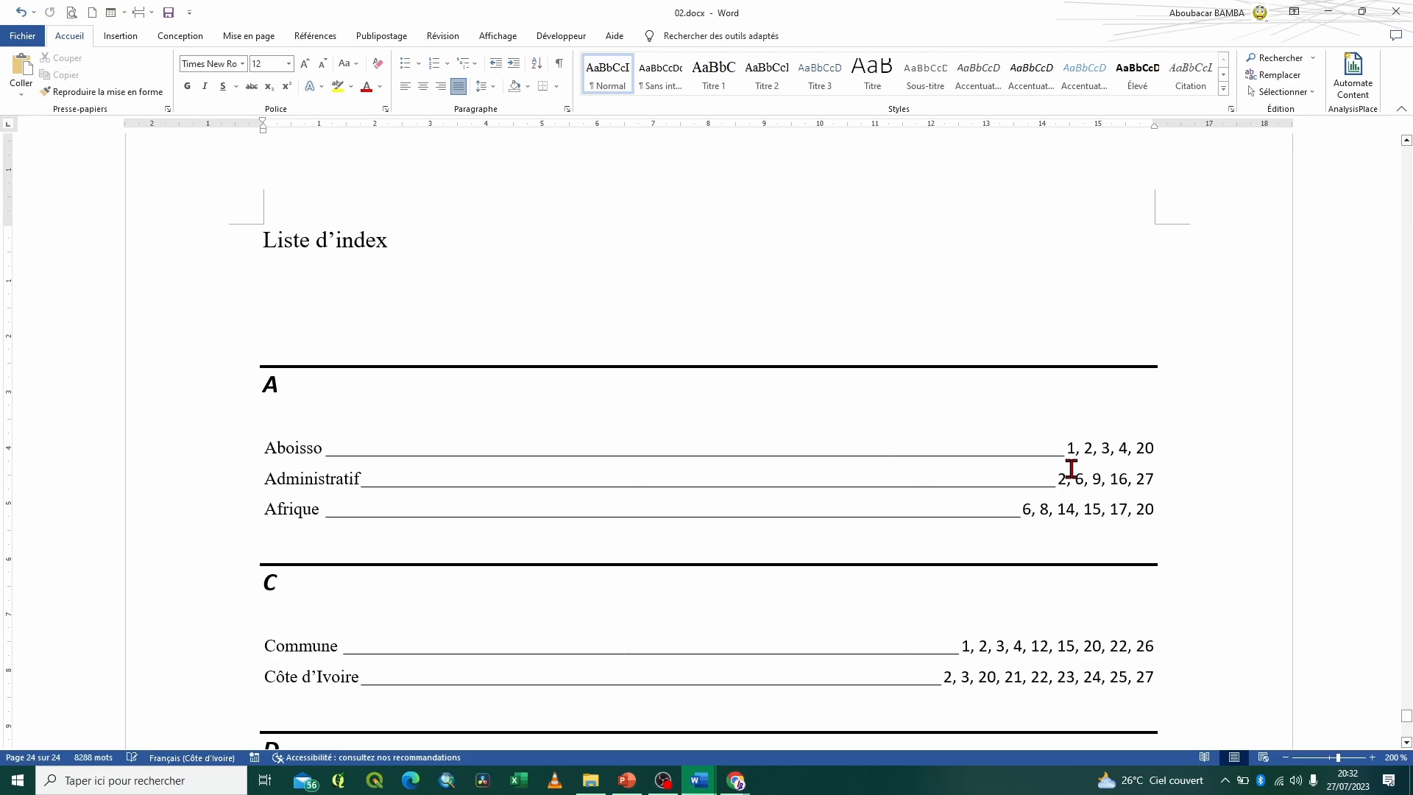
scroll(418, 643, "down", 10)
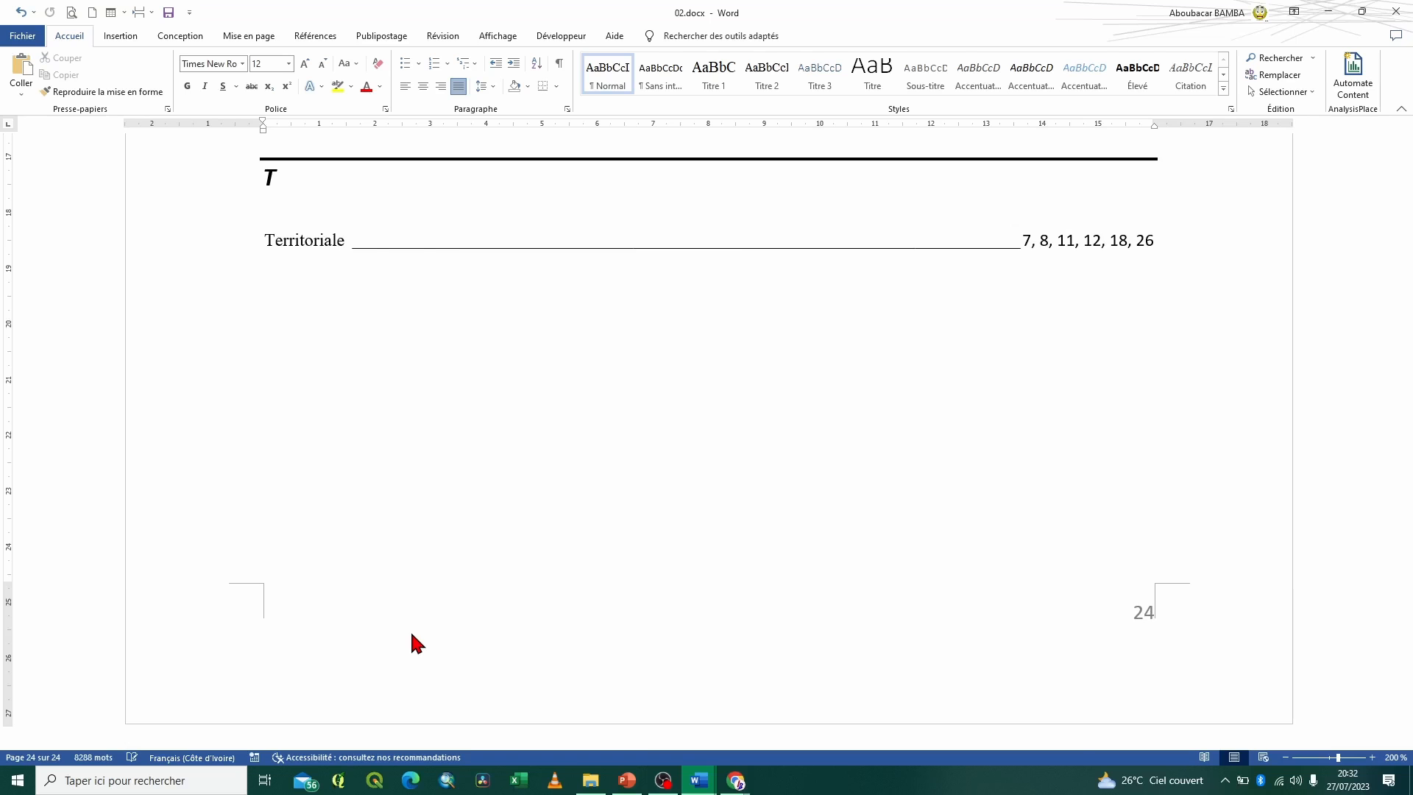
Undo the index insertion and the automatic entry marking in 02.docx, and close Auto.docx
key("ctrl+z")
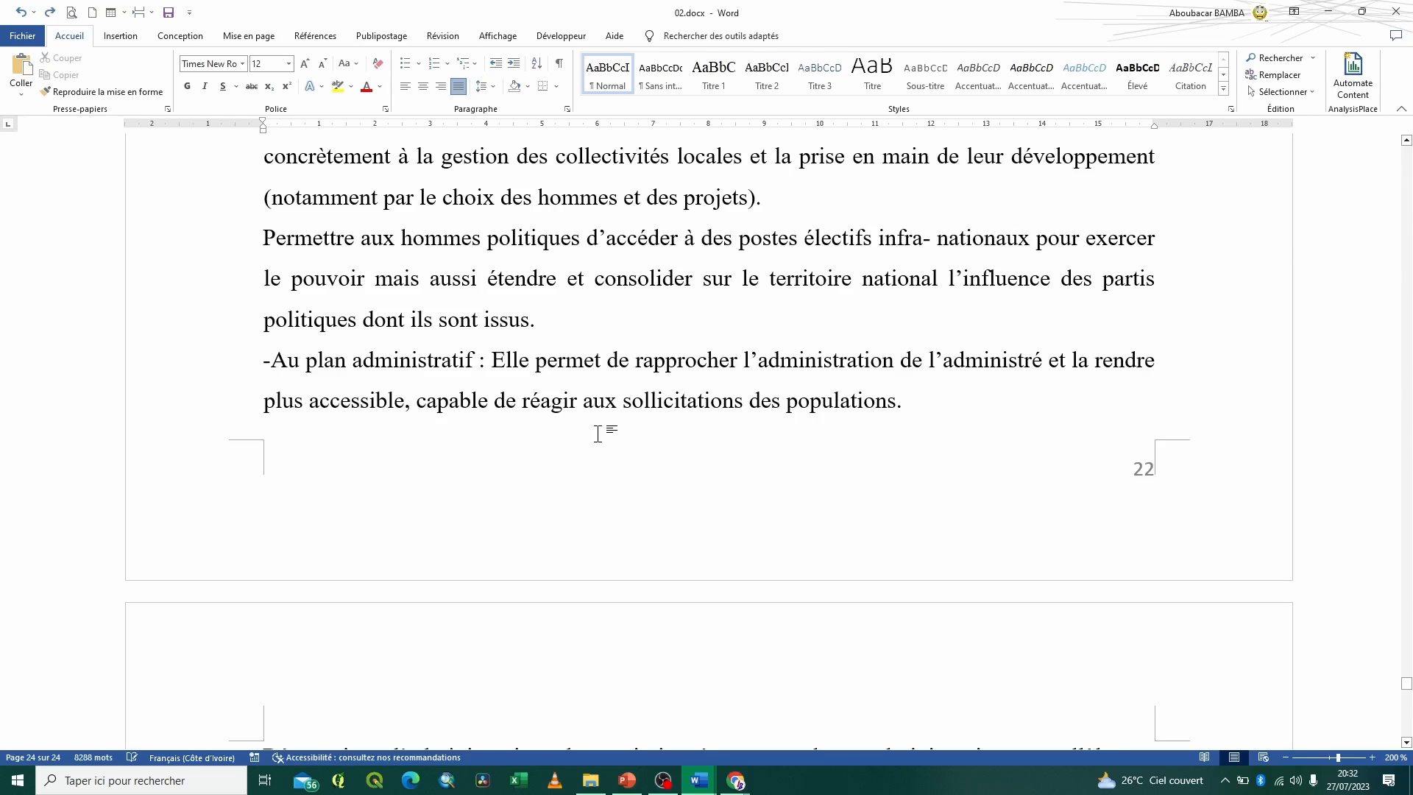
key("ctrl+z")
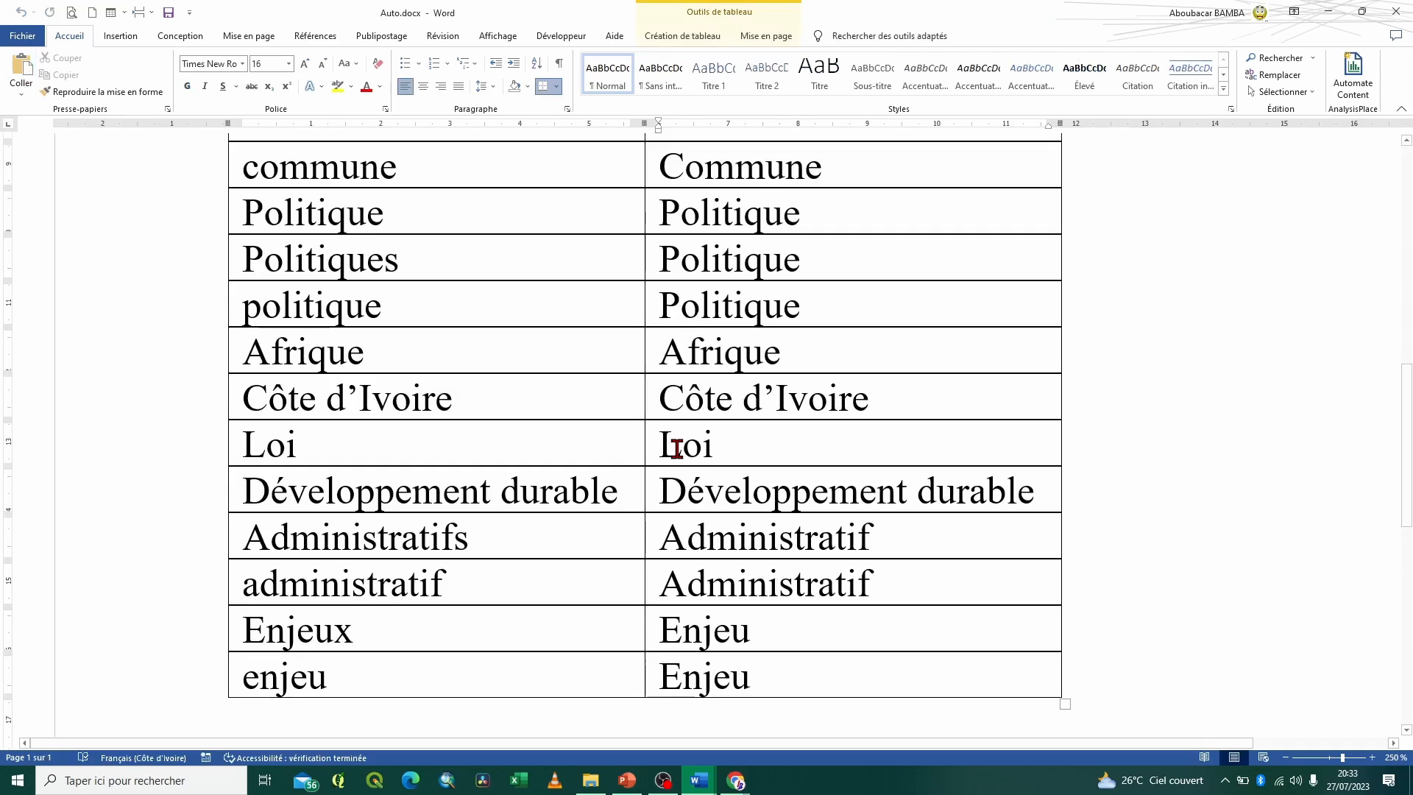
left_click(1396, 11)
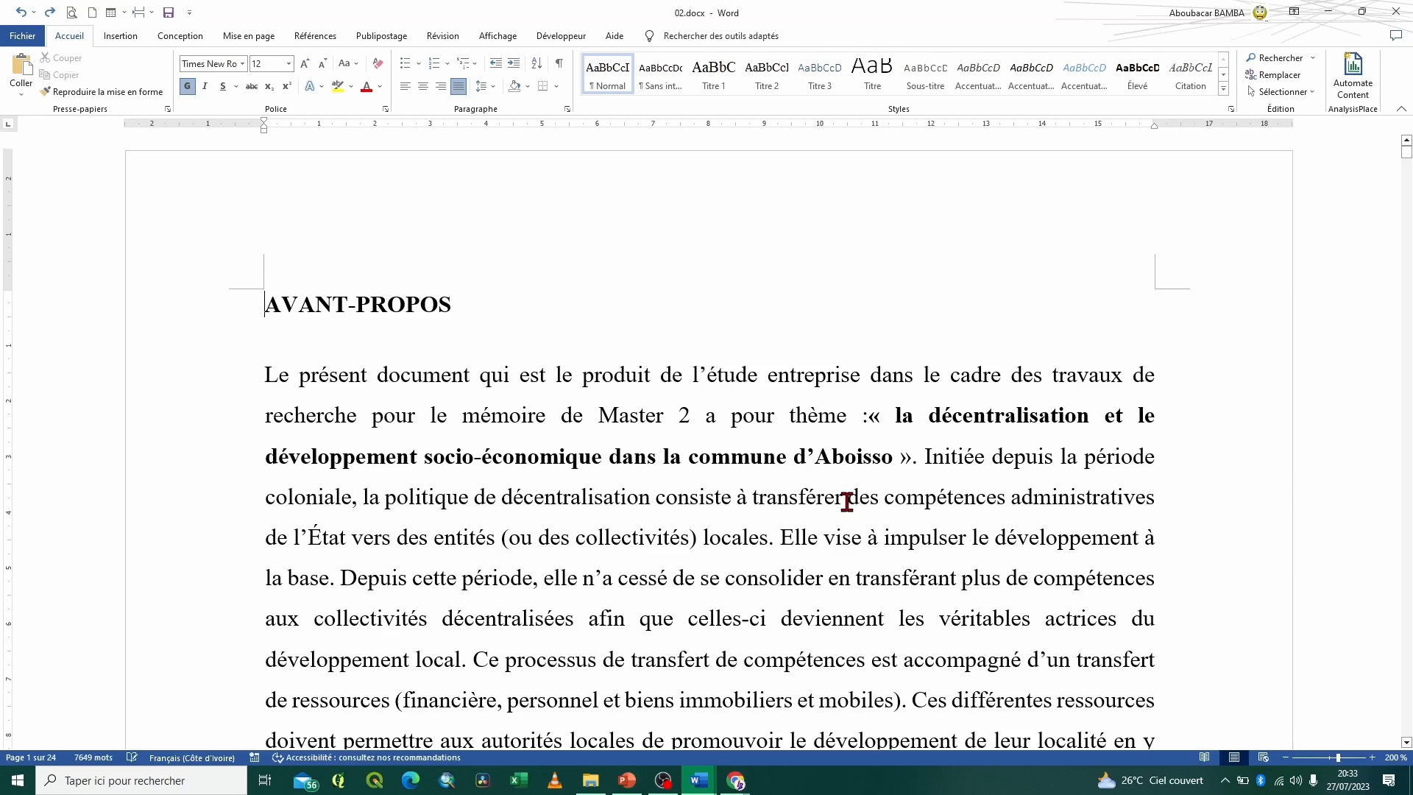
Automatically mark the index entries throughout 02.docx using the concordance file
scroll(846, 501, "down", 2)
left_click(315, 36)
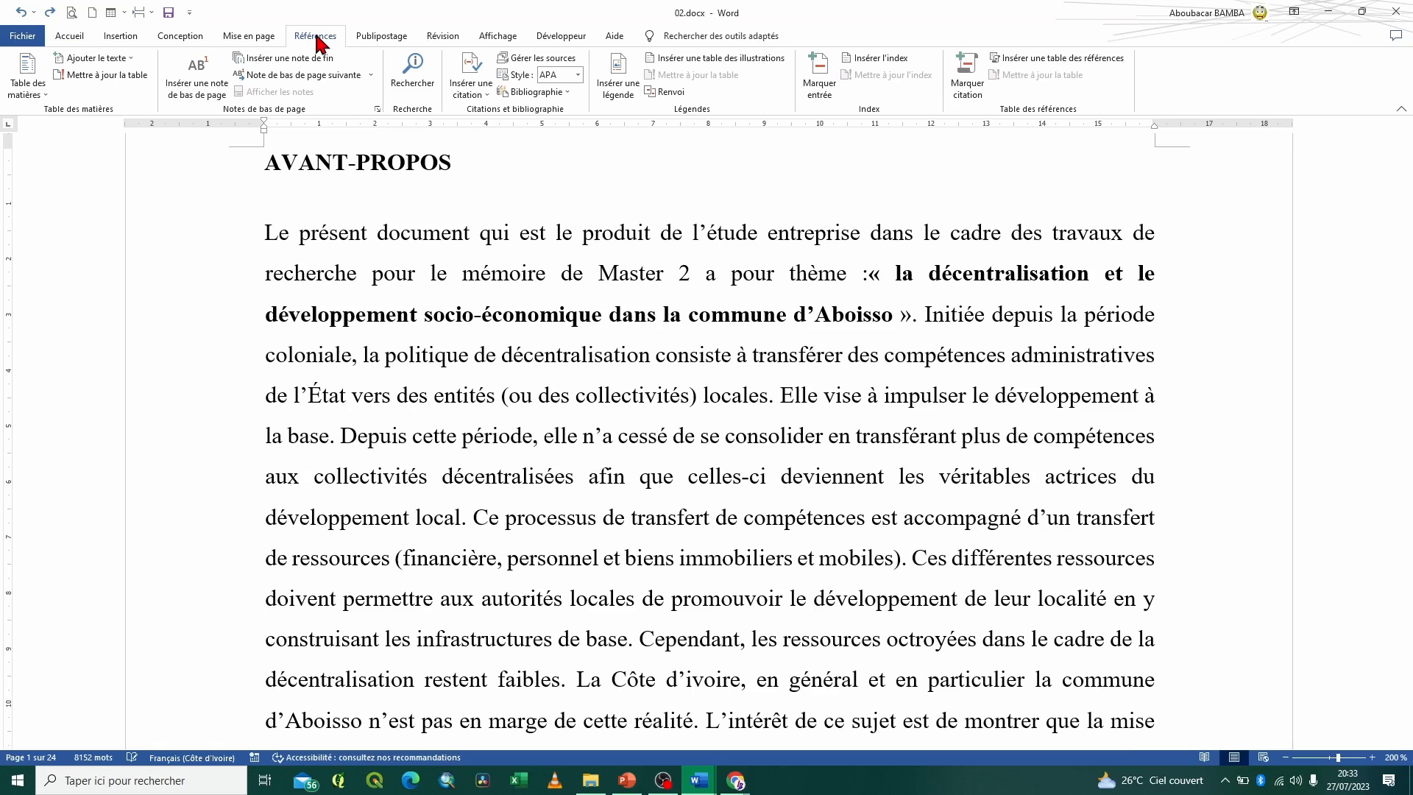
left_click(893, 59)
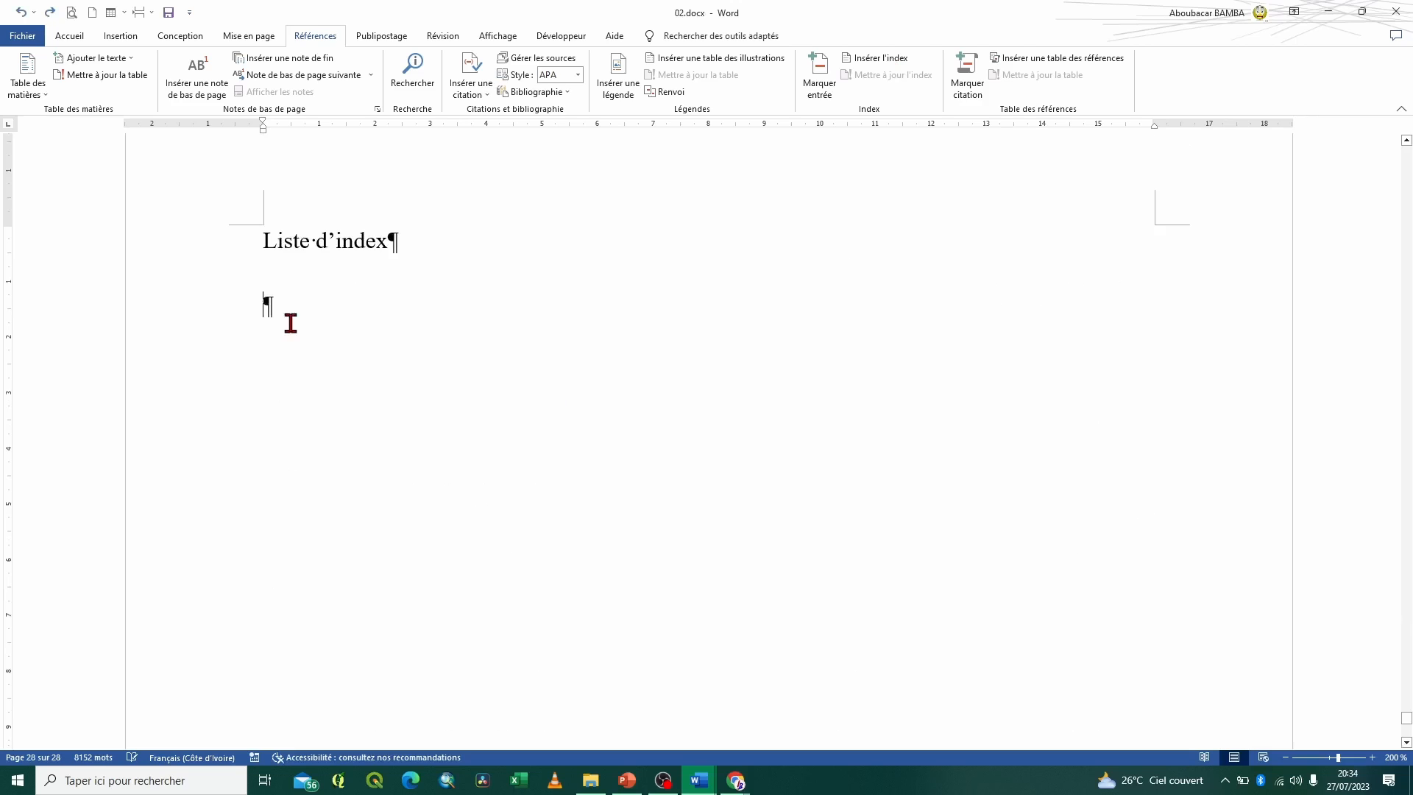
Insert a one-column Classique-format index under Liste d'index, leaving page numbers directly after the entries instead of right-aligned
left_click(868, 62)
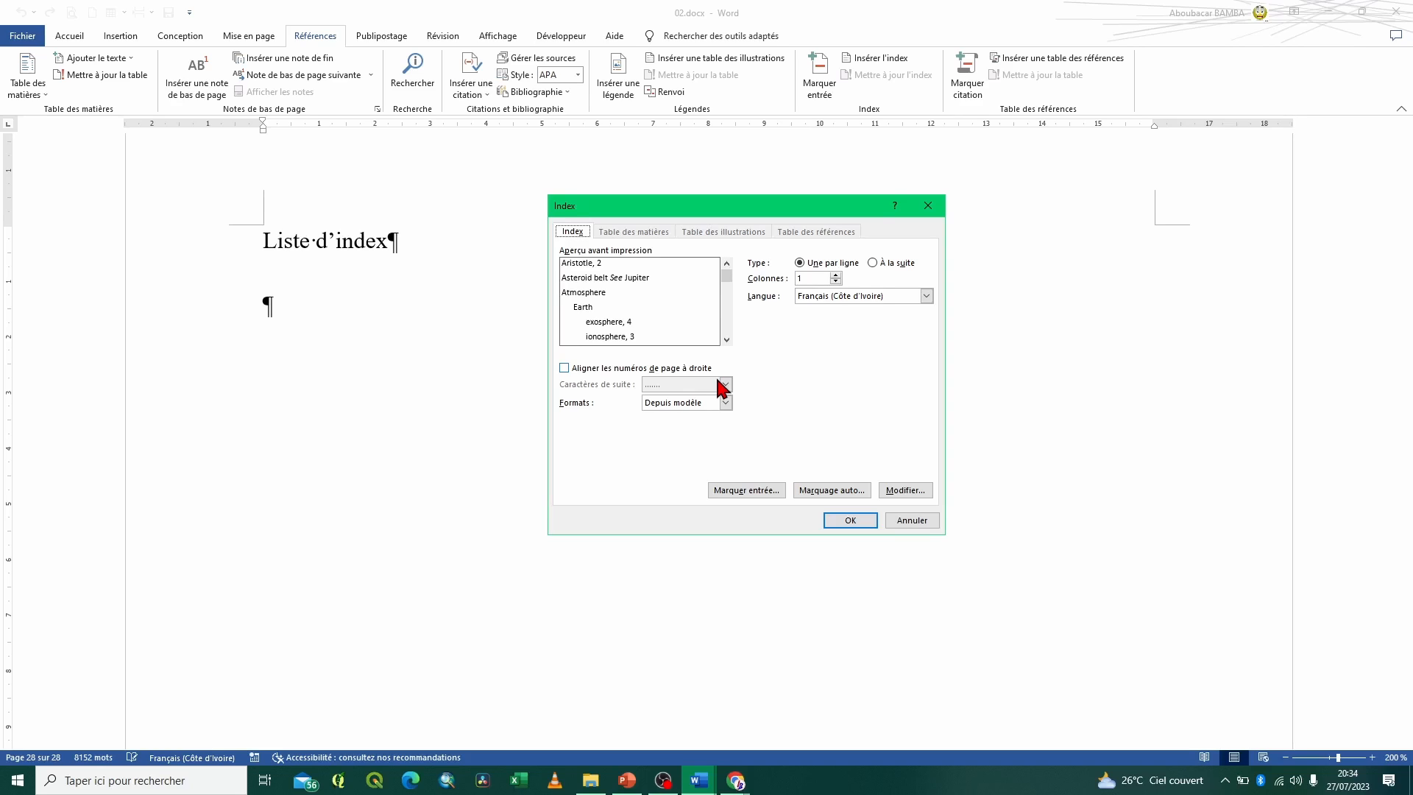
left_click(726, 403)
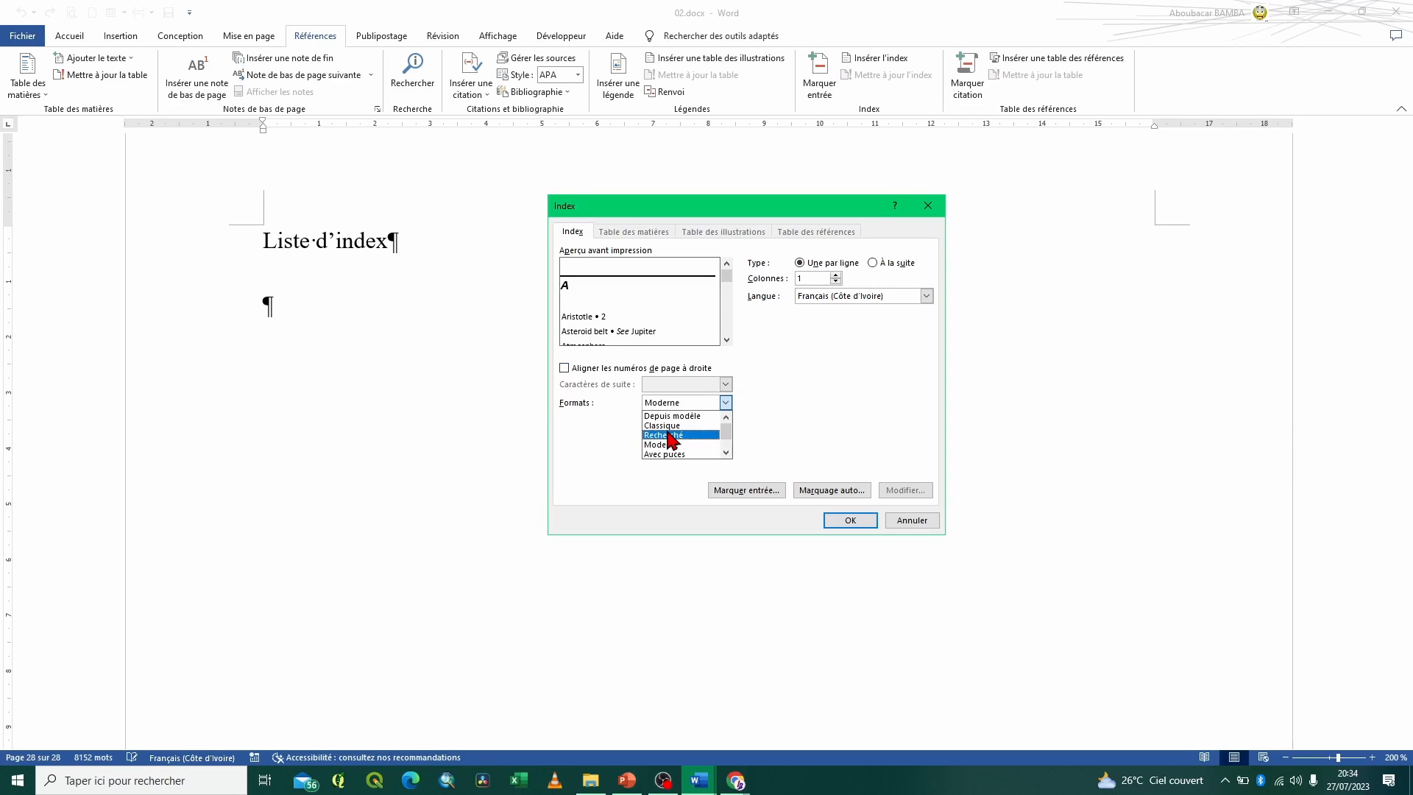
left_click(663, 426)
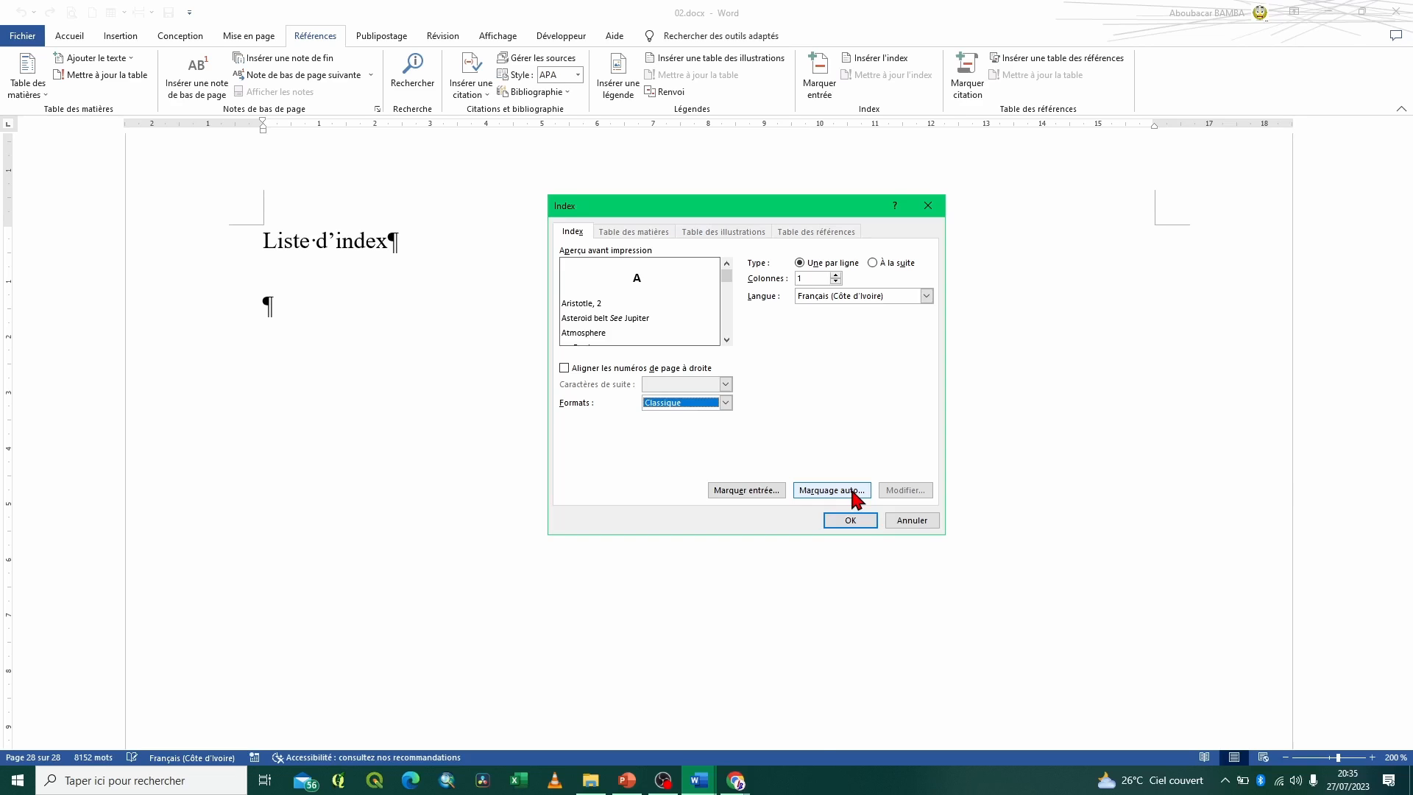
left_click(850, 520)
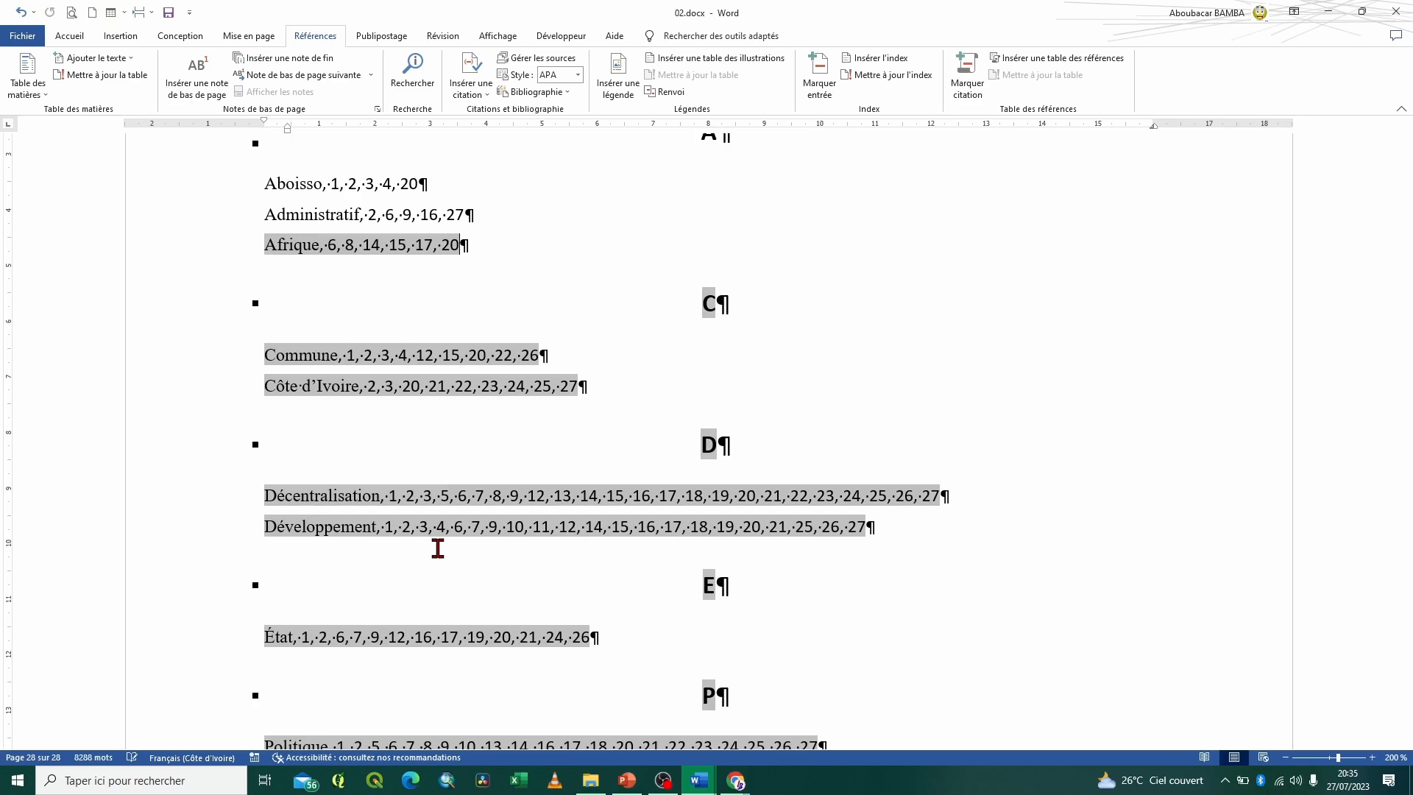